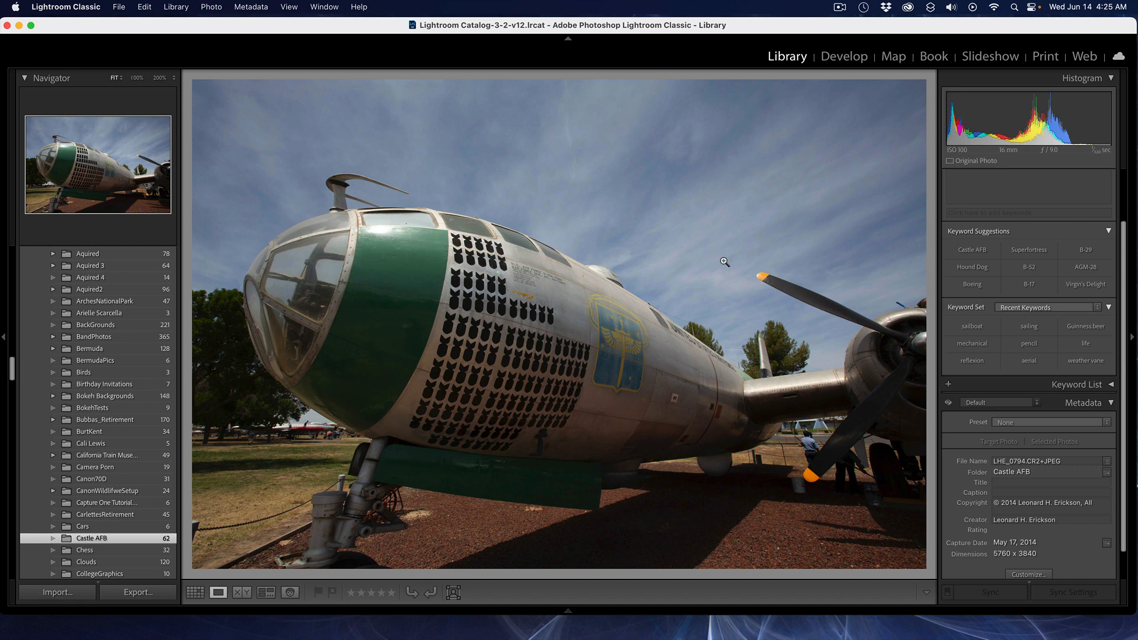
Step: Open the photo in Develop and switch its treatment to Black & White
{"action": "left_click", "coordinate": [842, 58]}
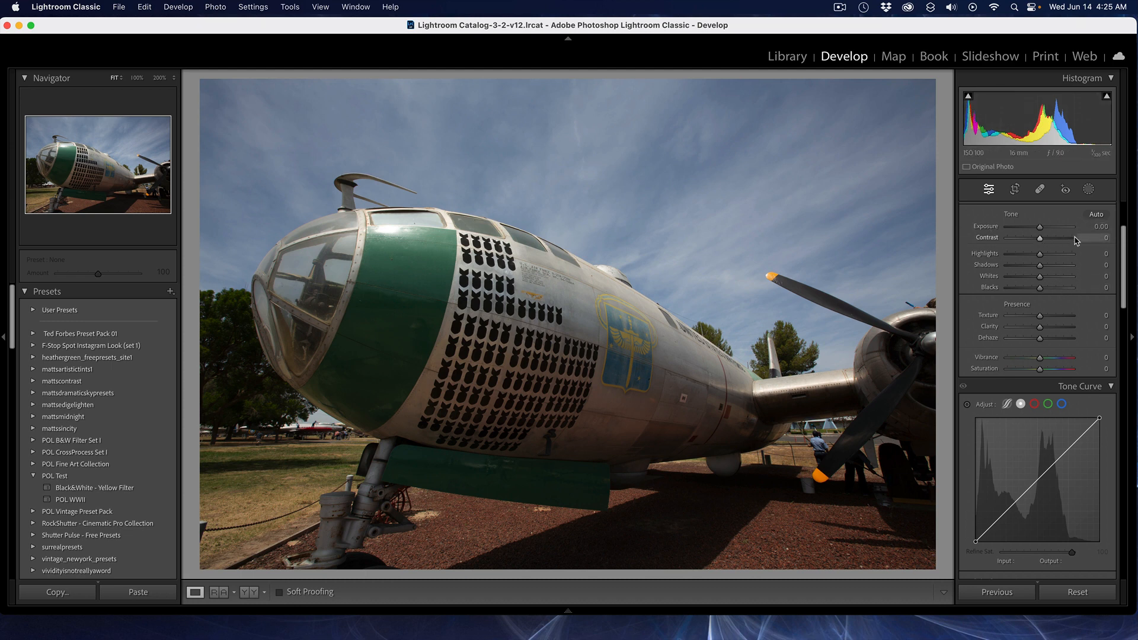
{"action": "scroll", "coordinate": [1067, 235], "scroll_direction": "up", "scroll_amount": 3}
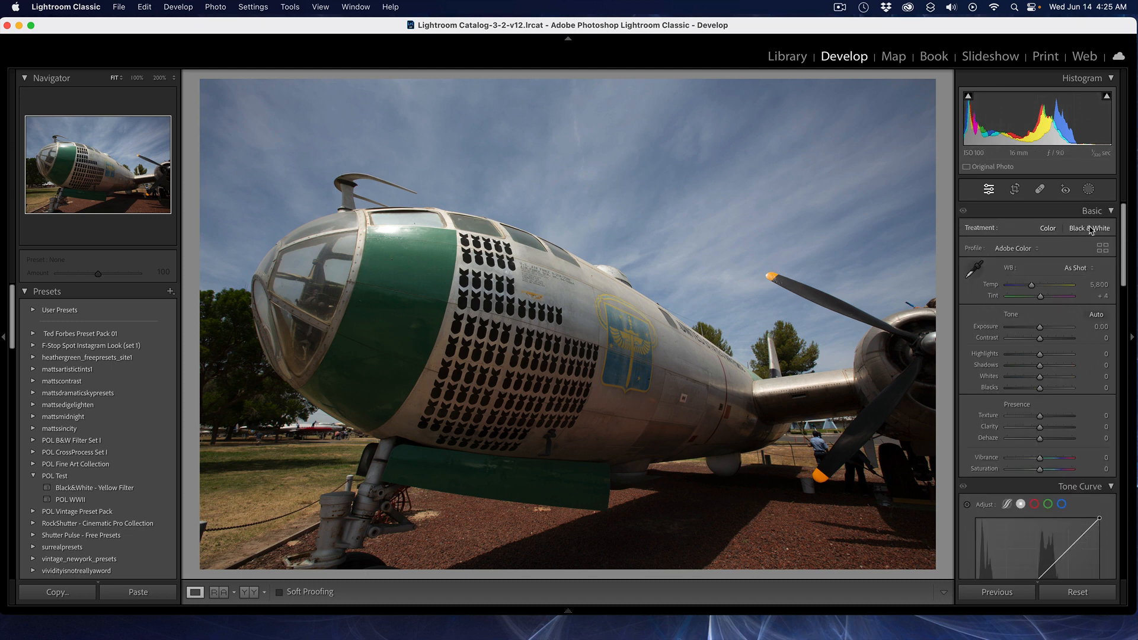
{"action": "left_click", "coordinate": [1089, 229]}
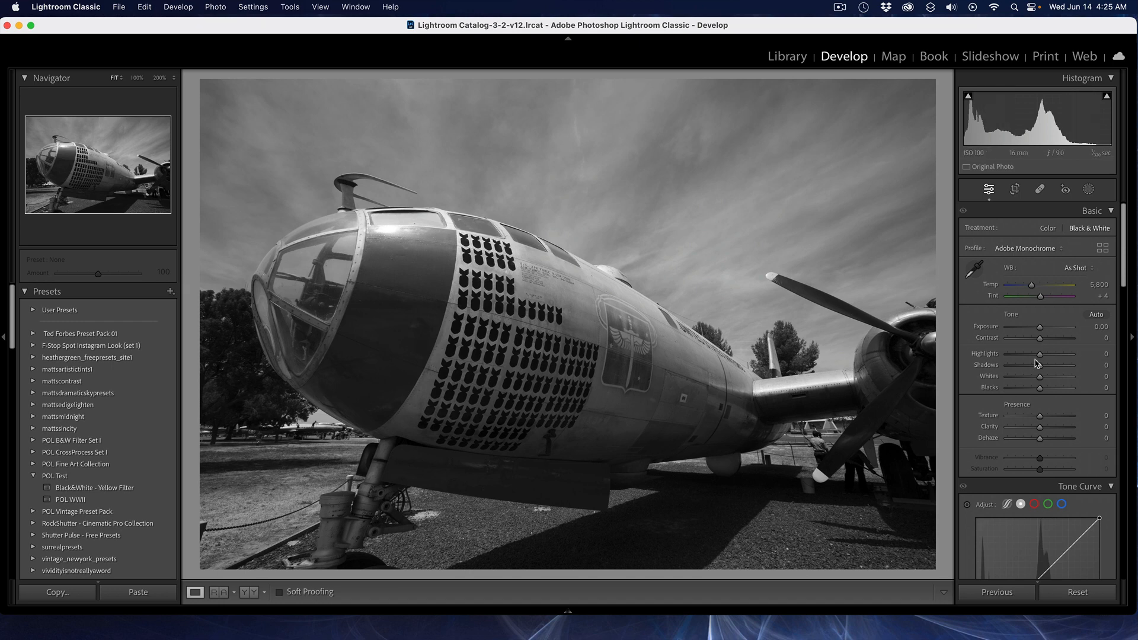
Step: Expand the B&W mix panel and set the Blue slider to -100
{"action": "scroll", "coordinate": [1030, 390], "scroll_direction": "down", "scroll_amount": 1}
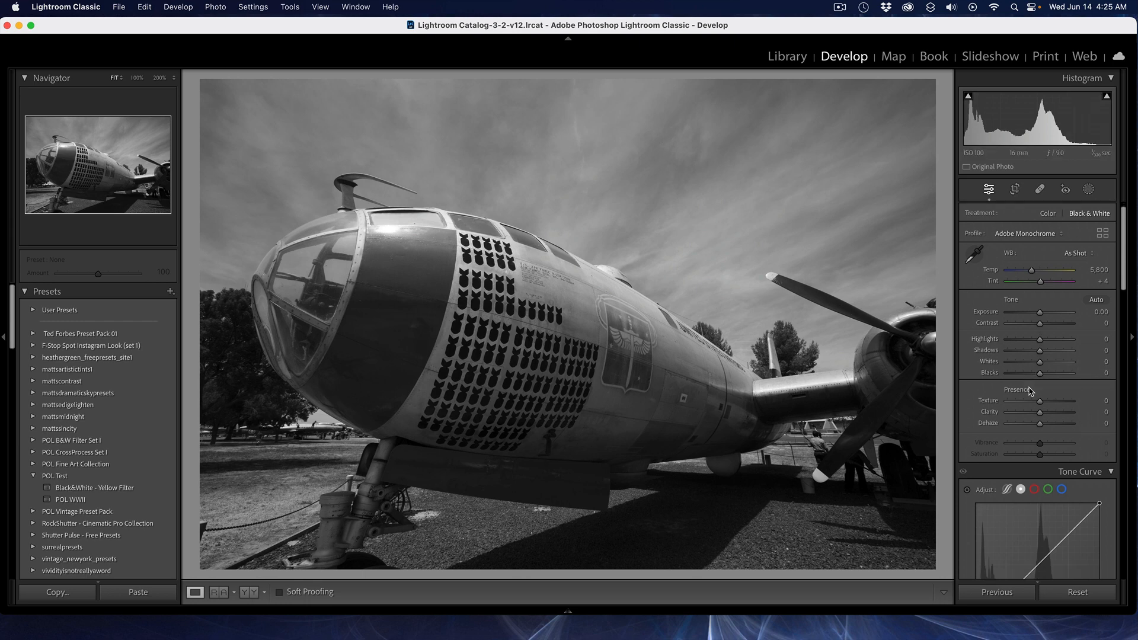
{"action": "scroll", "coordinate": [1030, 390], "scroll_direction": "down", "scroll_amount": 10}
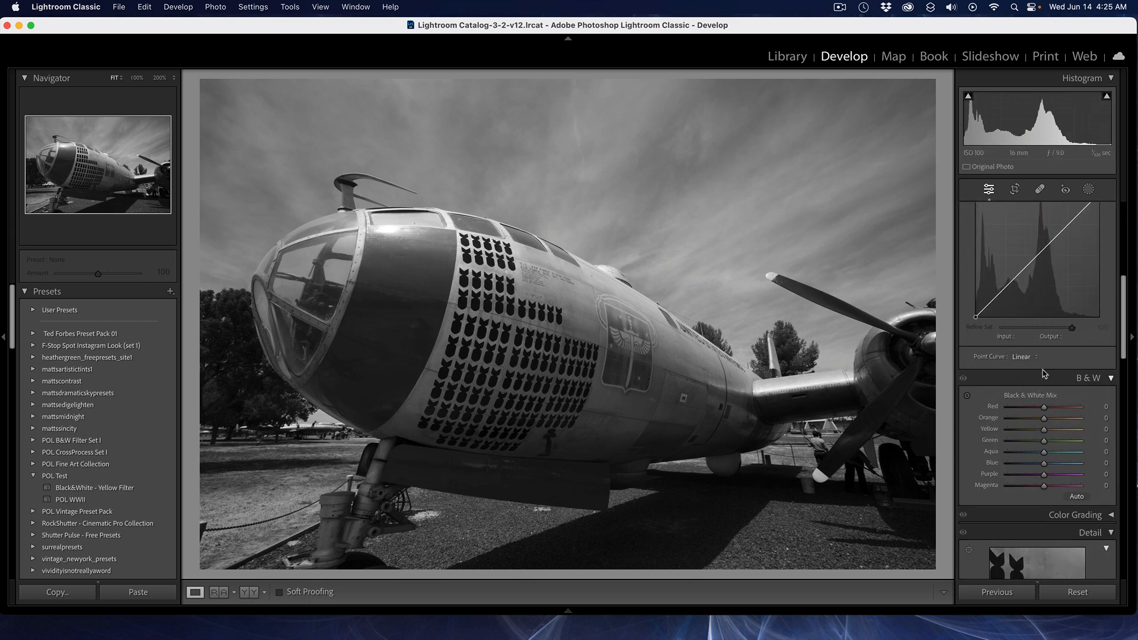
{"action": "left_click", "coordinate": [1047, 381]}
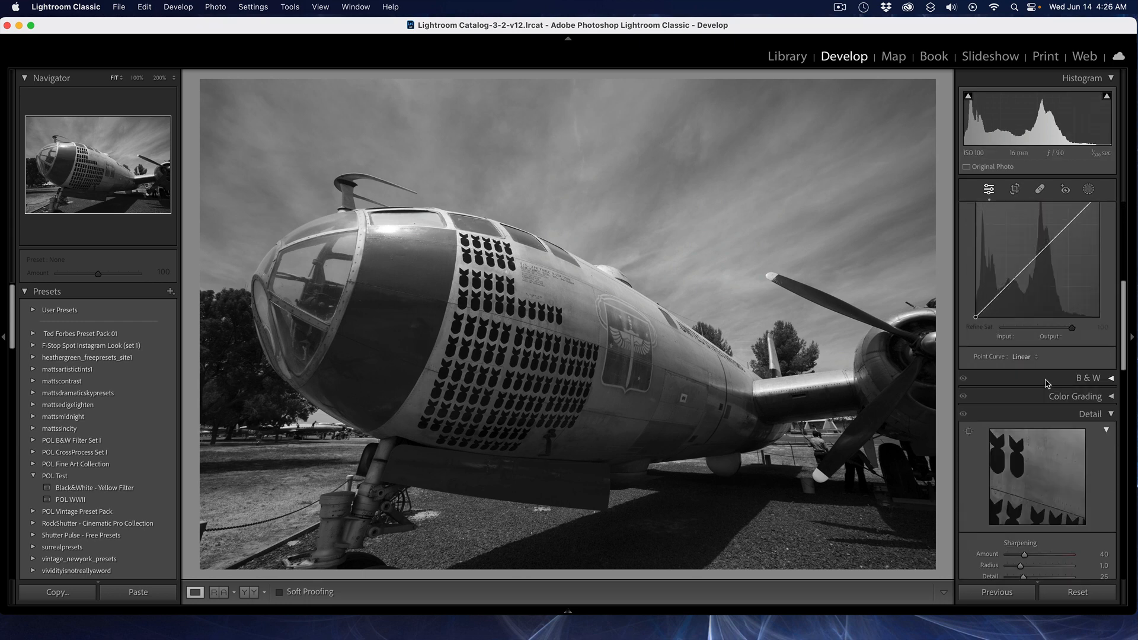
{"action": "left_click", "coordinate": [1047, 382]}
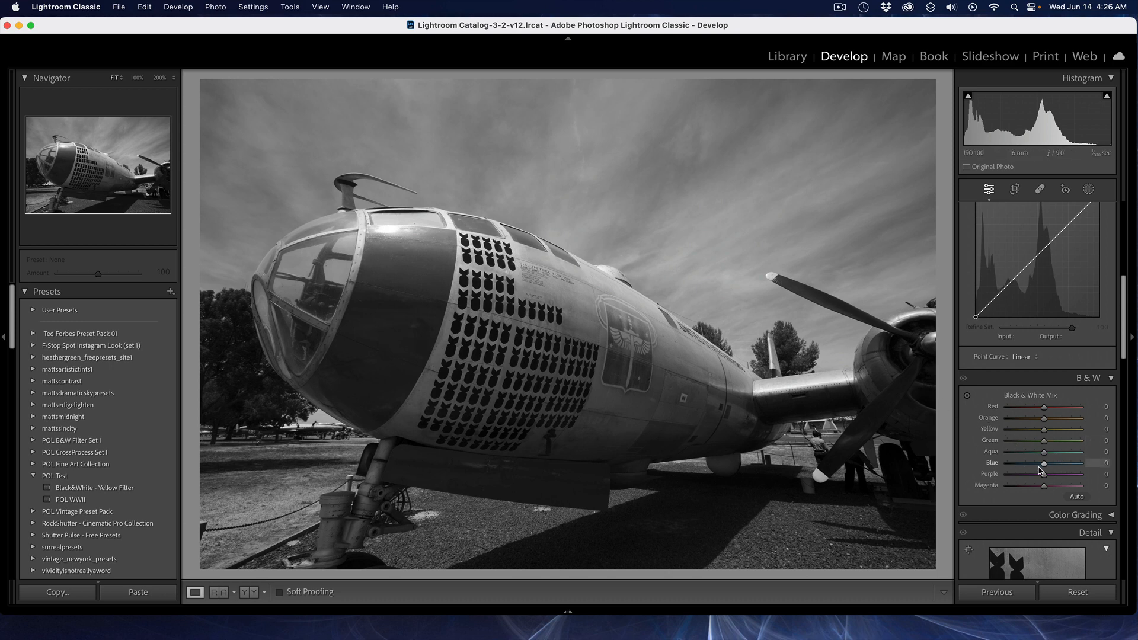
{"action": "left_click_drag", "start_coordinate": [1044, 467], "coordinate": [1007, 467]}
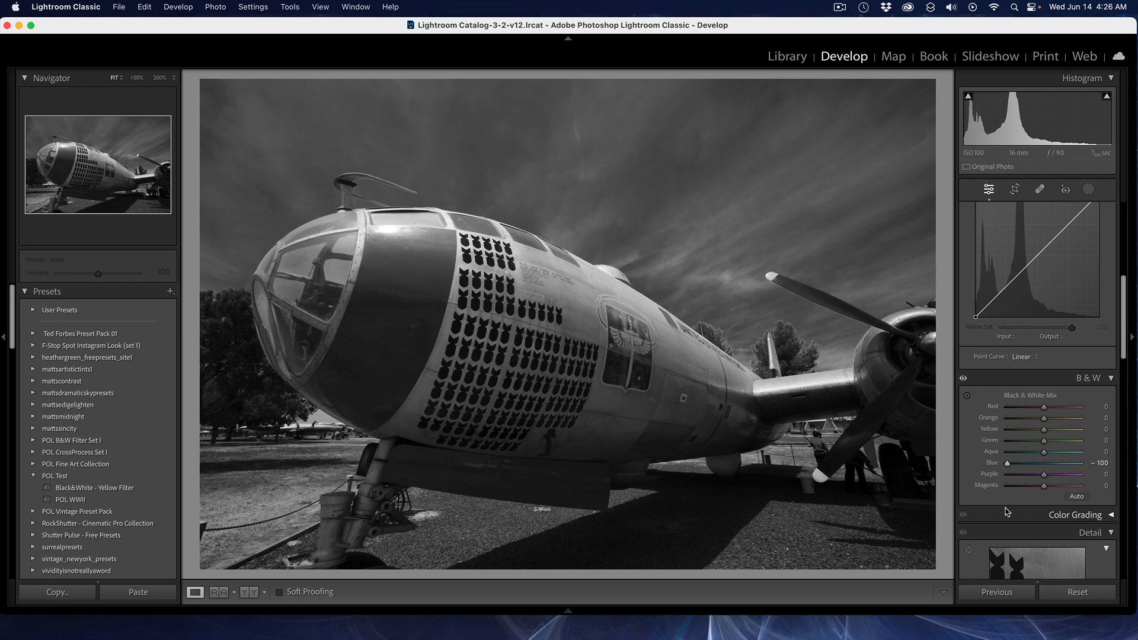
Step: Compare before and after, then set the Yellow mix to -27 and Green to +18
{"action": "key", "text": "backslash"}
{"action": "key", "text": "backslash"}
{"action": "mouse_move", "coordinate": [1042, 441]}
{"action": "left_mouse_down"}
{"action": "mouse_move", "coordinate": [1094, 446]}
{"action": "mouse_move", "coordinate": [987, 448]}
{"action": "mouse_move", "coordinate": [1049, 449]}
{"action": "mouse_move", "coordinate": [1054, 433]}
{"action": "mouse_move", "coordinate": [1018, 436]}
{"action": "mouse_move", "coordinate": [1062, 437]}
{"action": "mouse_move", "coordinate": [1035, 438]}
{"action": "left_mouse_up"}
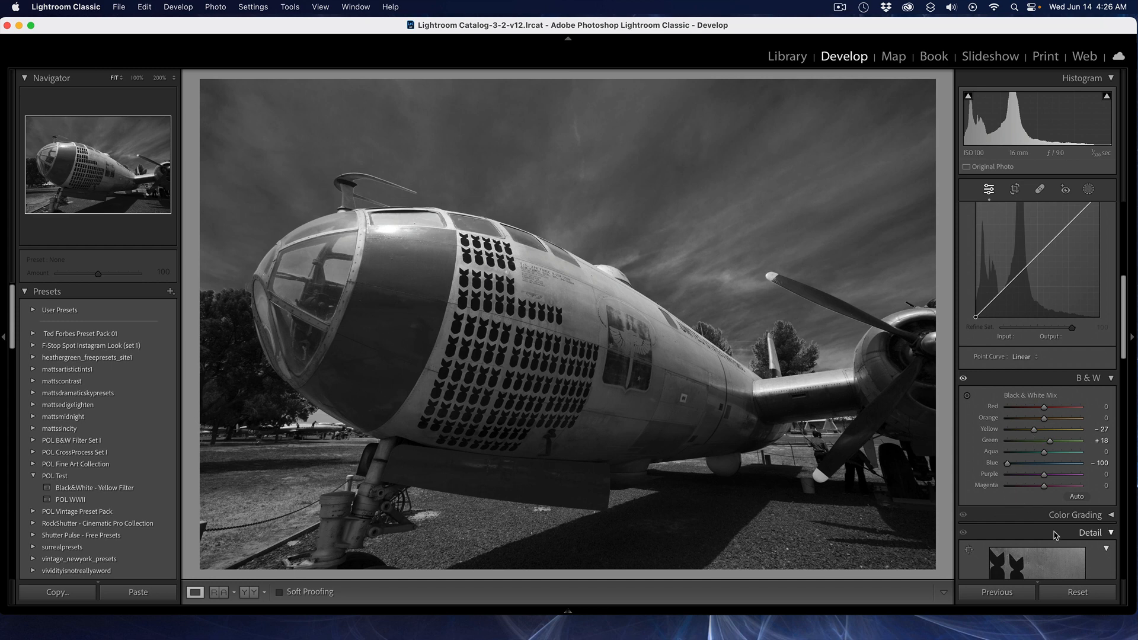
Step: Try the Medium Contrast point curve, then return the tone curve to Linear
{"action": "scroll", "coordinate": [990, 546], "scroll_direction": "down", "scroll_amount": 1}
{"action": "scroll", "coordinate": [989, 538], "scroll_direction": "up", "scroll_amount": 5}
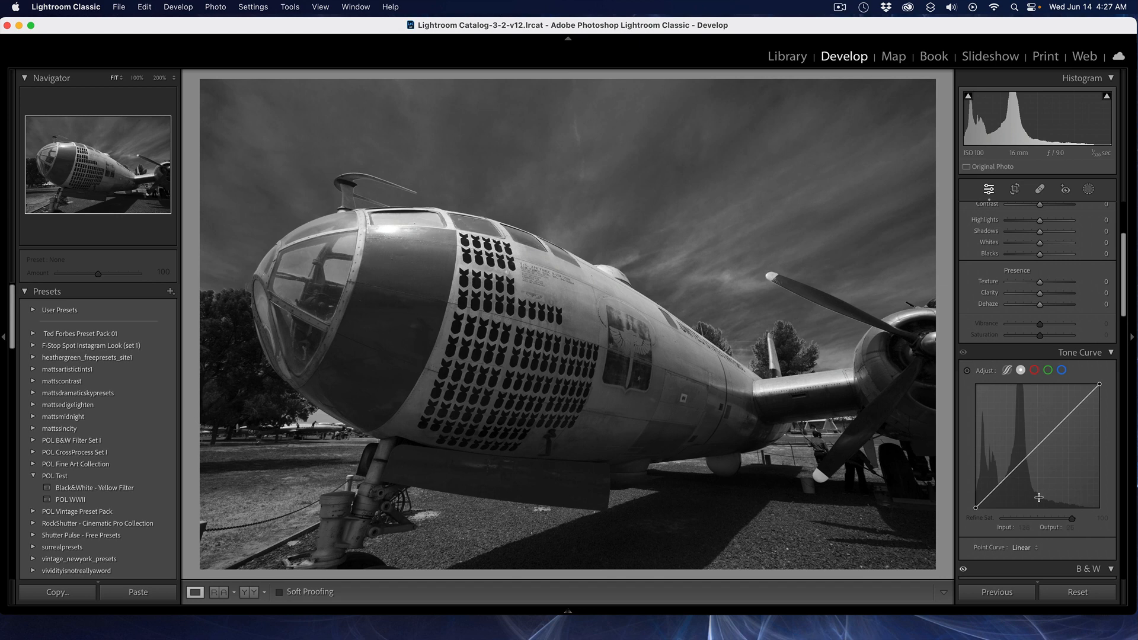
{"action": "scroll", "coordinate": [1061, 547], "scroll_direction": "down", "scroll_amount": 1}
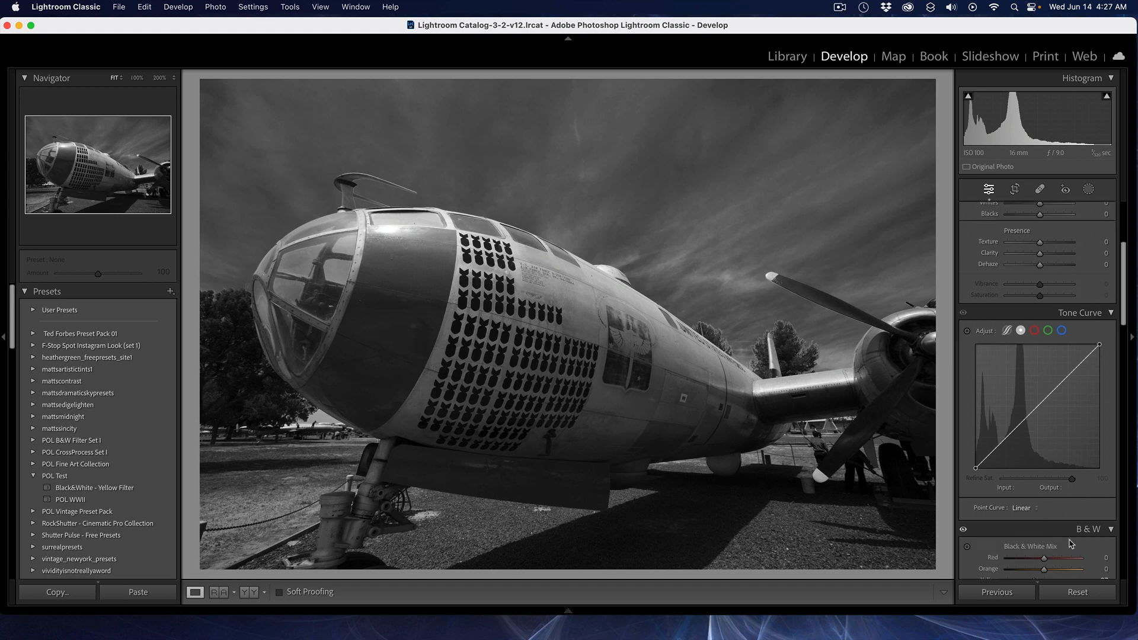
{"action": "left_click", "coordinate": [1028, 511]}
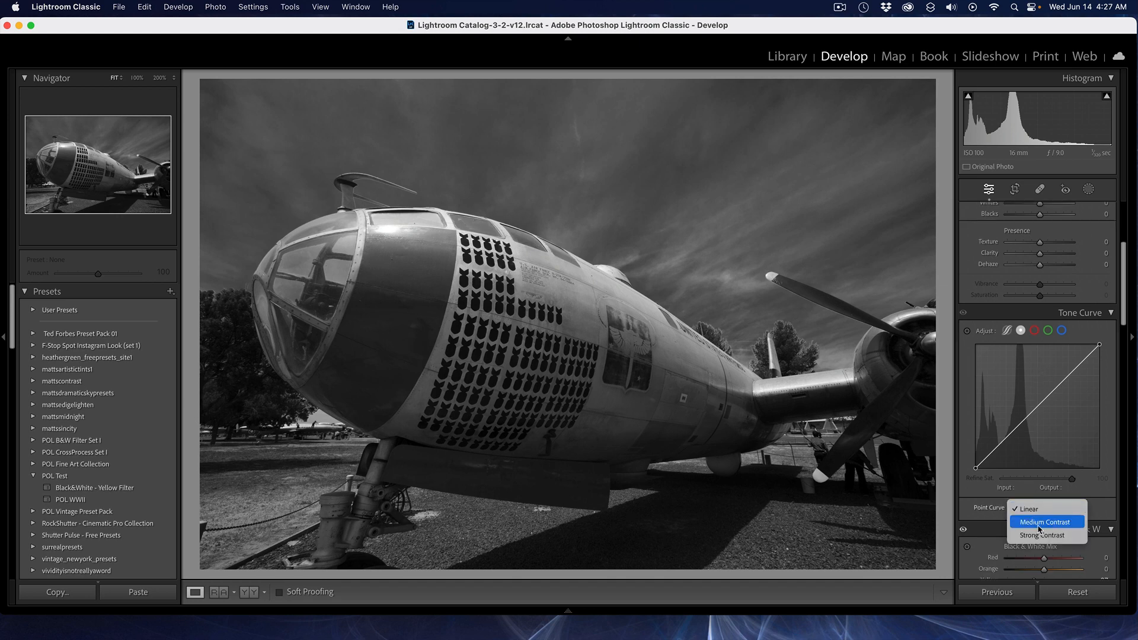
{"action": "left_click", "coordinate": [1039, 523]}
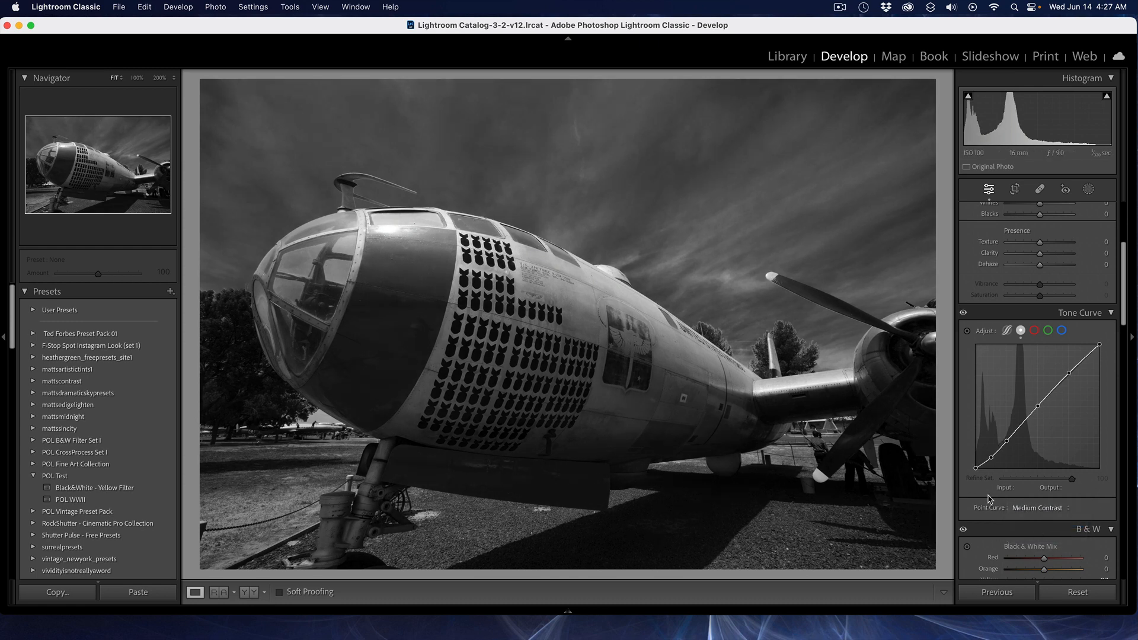
{"action": "left_click", "coordinate": [1048, 509]}
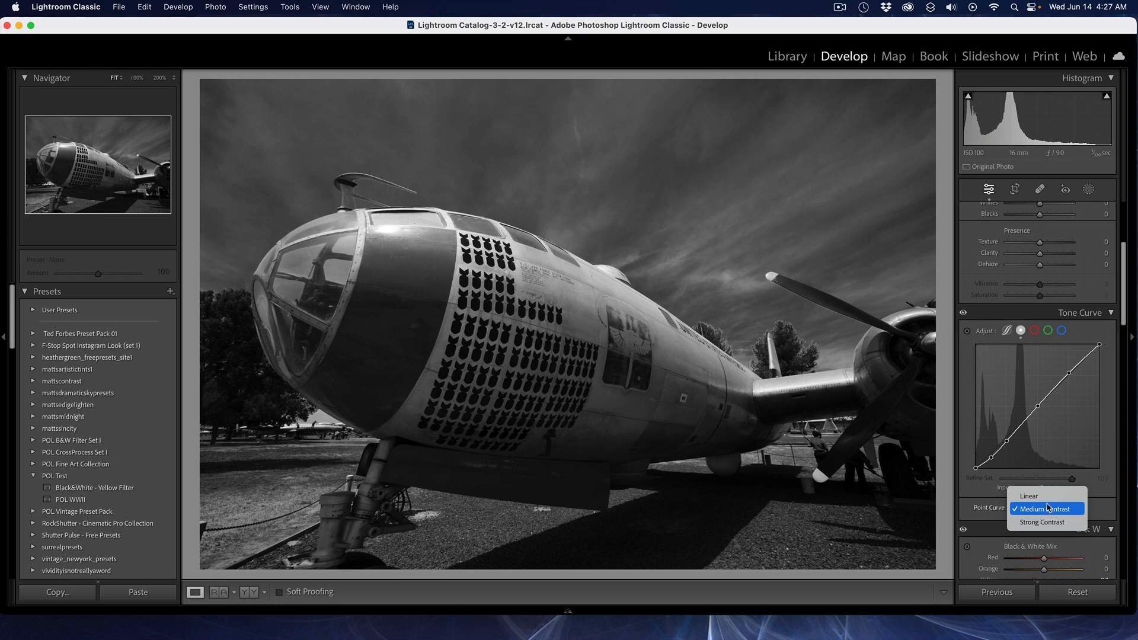
{"action": "left_click", "coordinate": [1045, 496]}
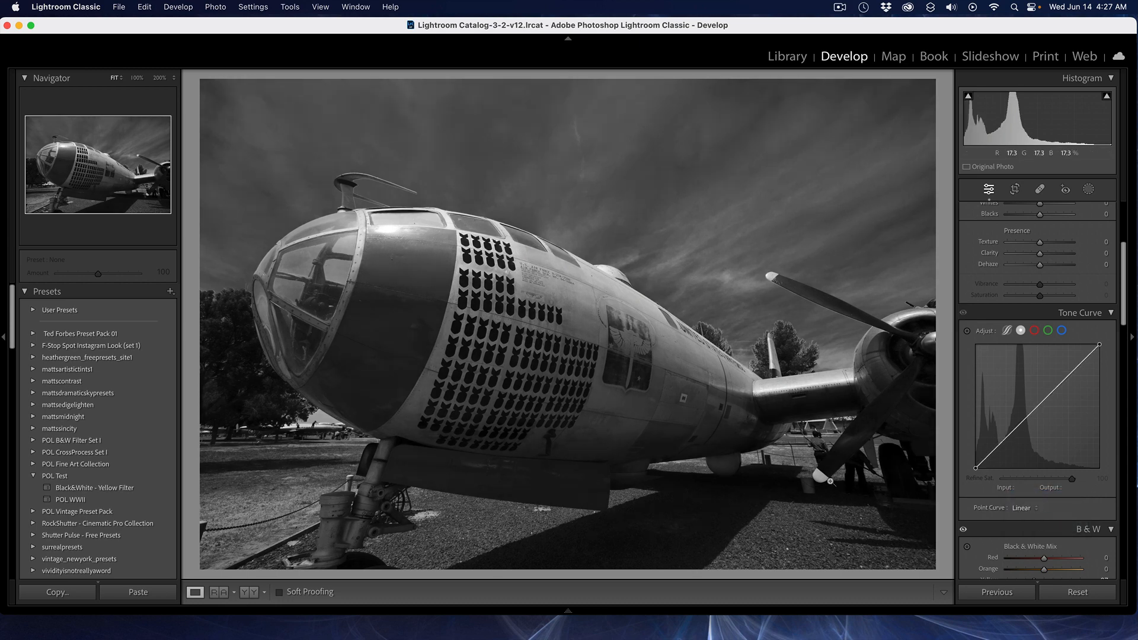
Step: Set Highlights to +74, Shadows to -5, Whites to -12 and Blacks to -9
{"action": "scroll", "coordinate": [1012, 436], "scroll_direction": "up", "scroll_amount": 5}
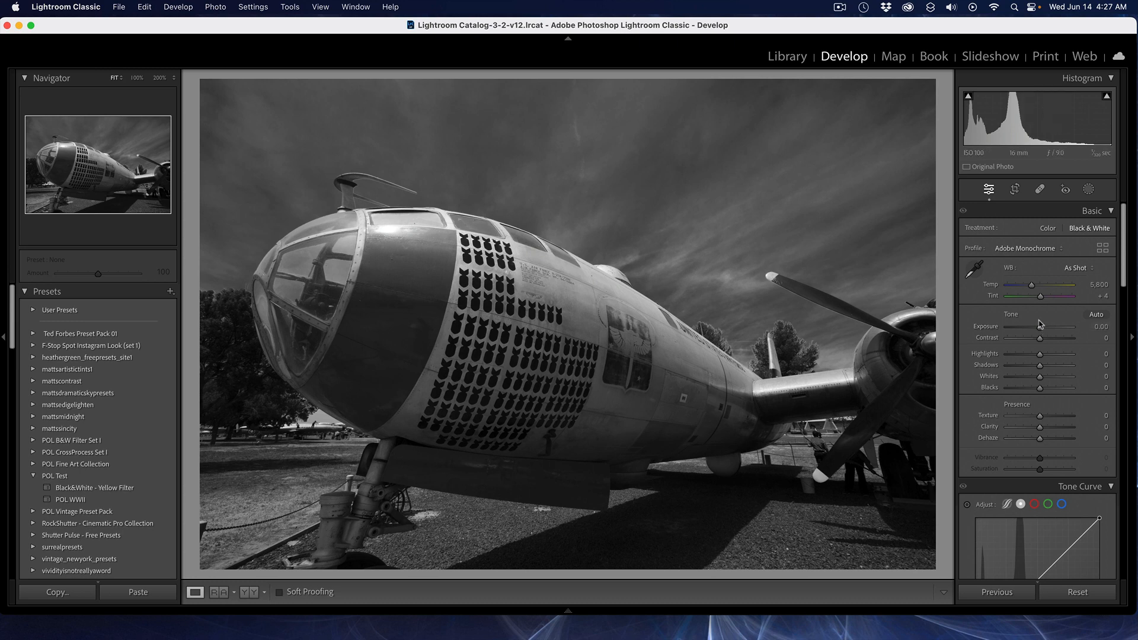
{"action": "mouse_move", "coordinate": [1042, 357]}
{"action": "left_mouse_down"}
{"action": "mouse_move", "coordinate": [1064, 356]}
{"action": "mouse_move", "coordinate": [1038, 373]}
{"action": "left_mouse_up"}
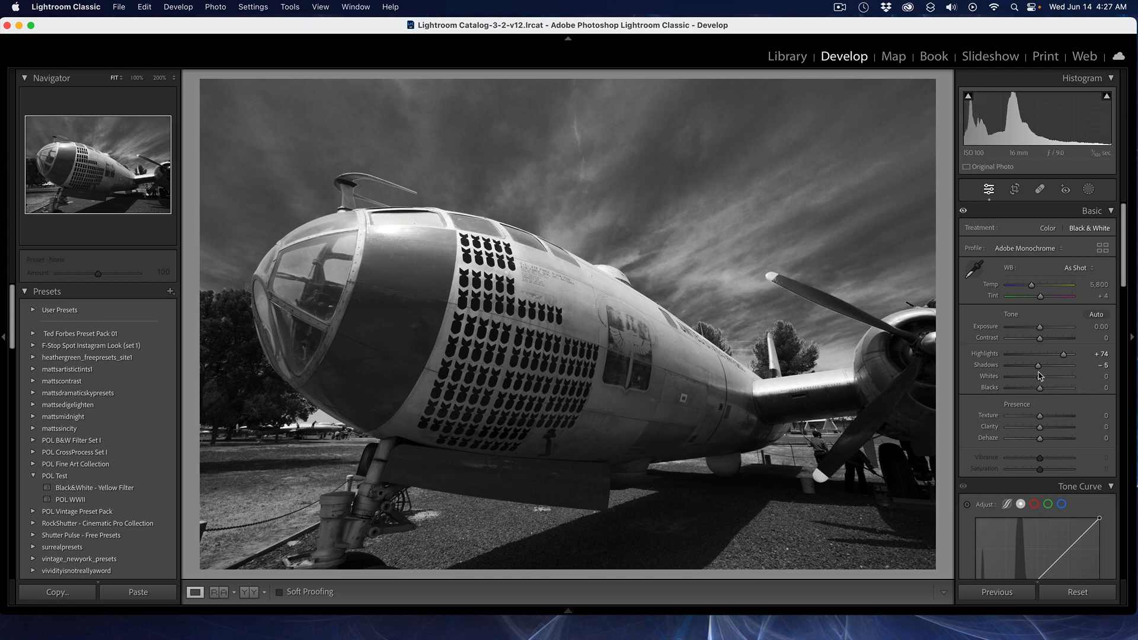
{"action": "left_click", "coordinate": [1039, 381], "text": "alt"}
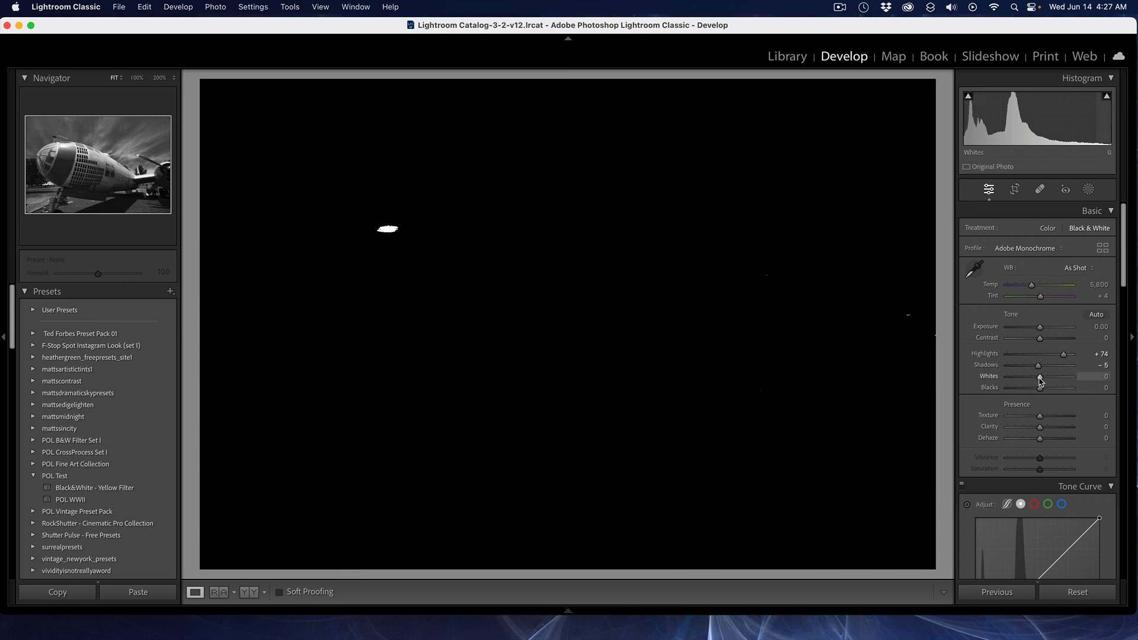
{"action": "left_click_drag", "start_coordinate": [1041, 380], "coordinate": [1039, 383]}
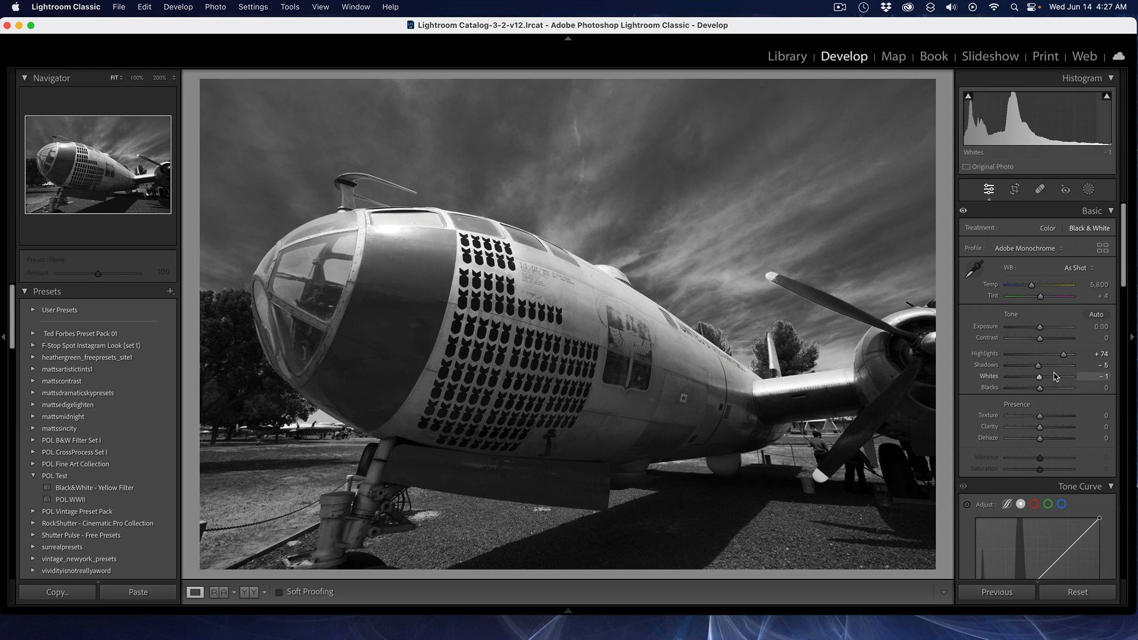
{"action": "key", "text": "alt"}
{"action": "mouse_move", "coordinate": [1039, 383]}
{"action": "left_mouse_down"}
{"action": "mouse_move", "coordinate": [964, 389]}
{"action": "mouse_move", "coordinate": [1026, 379]}
{"action": "mouse_move", "coordinate": [1047, 390]}
{"action": "mouse_move", "coordinate": [1036, 391]}
{"action": "left_mouse_up"}
{"action": "key", "text": "alt"}
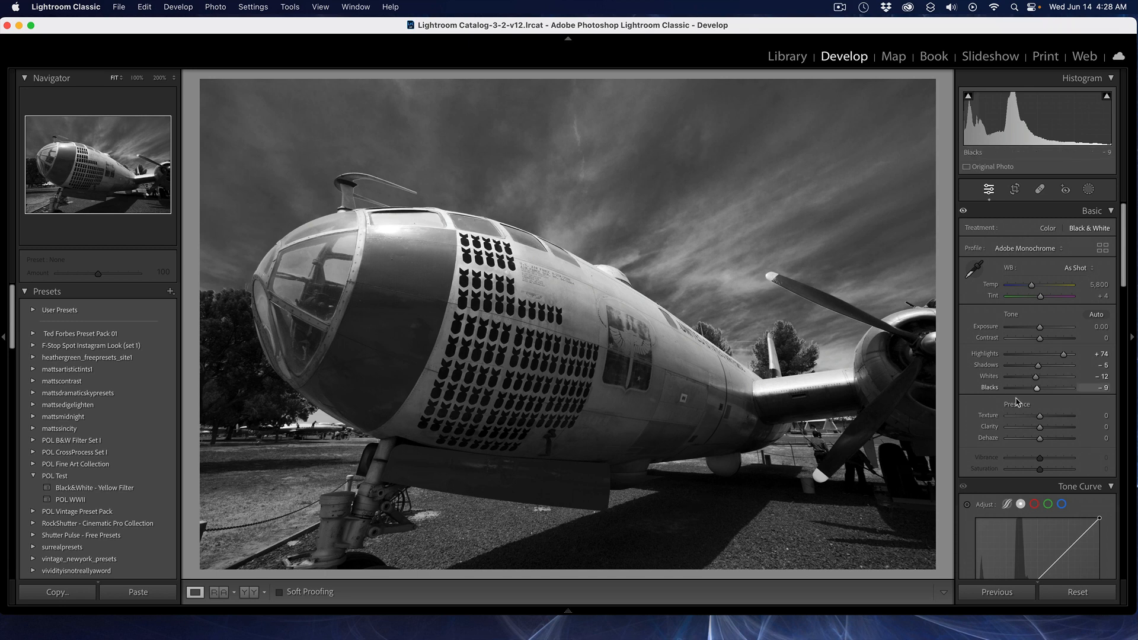
Step: Raise Texture to +30 and Clarity to +43
{"action": "left_click_drag", "start_coordinate": [1038, 418], "coordinate": [1054, 431]}
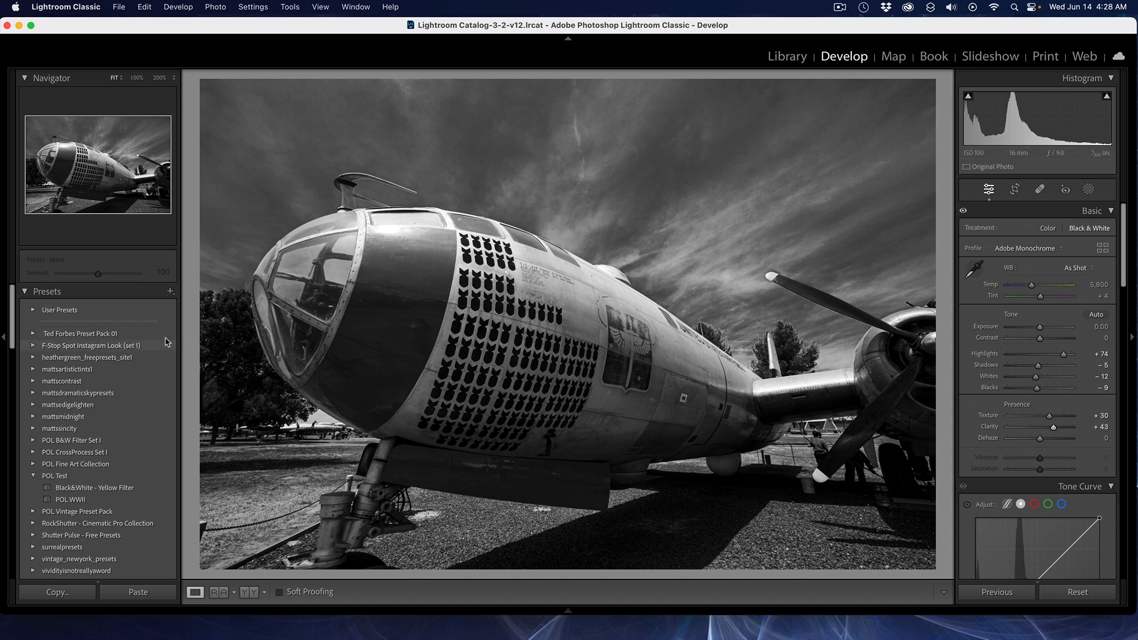
Step: Start a new develop preset and name it POL-WWII EFFECT
{"action": "left_click", "coordinate": [171, 292]}
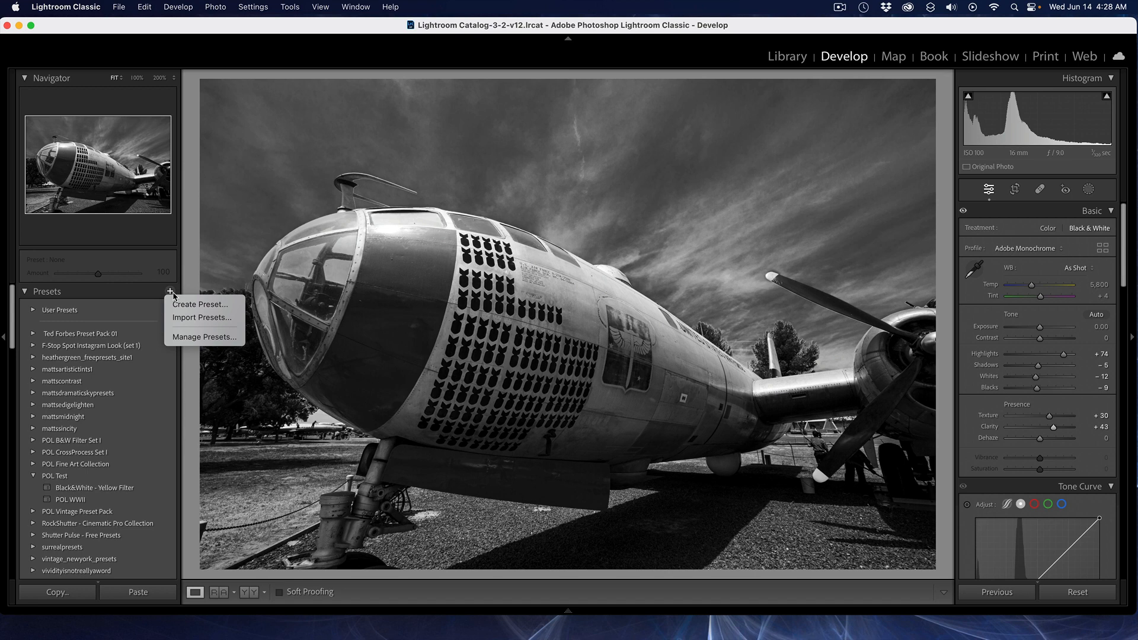
{"action": "left_click", "coordinate": [212, 306]}
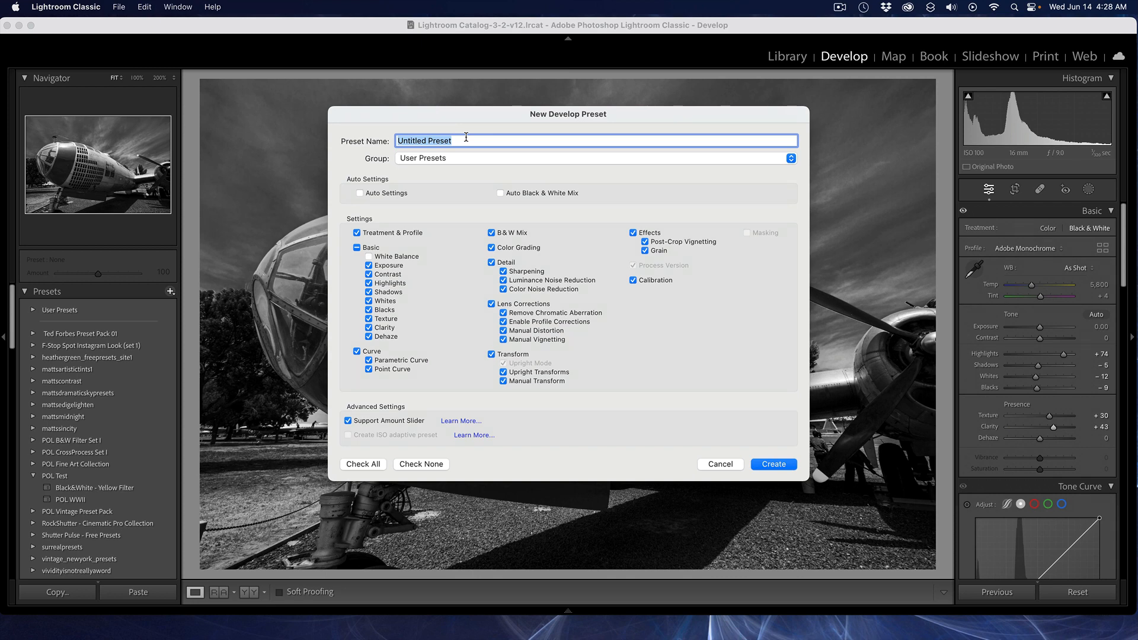
{"action": "type", "text": "POL-WWII EFFECT"}
Step: Create a new preset group named POL-WWII to hold the preset
{"action": "left_click", "coordinate": [470, 158]}
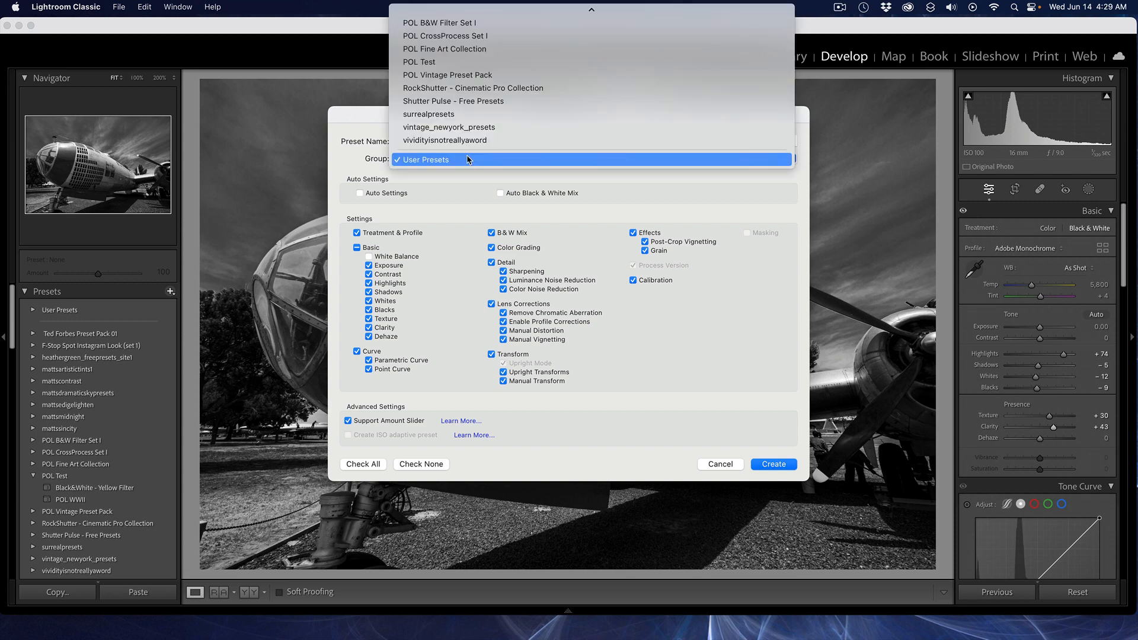
{"action": "mouse_move", "coordinate": [423, 5]}
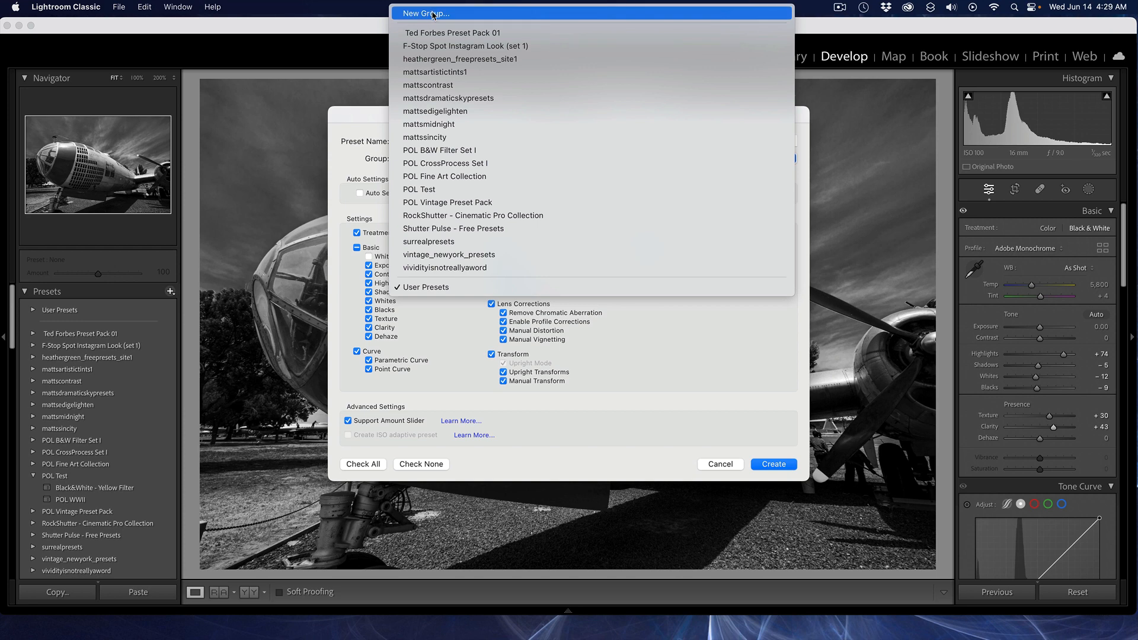
{"action": "left_click", "coordinate": [433, 14]}
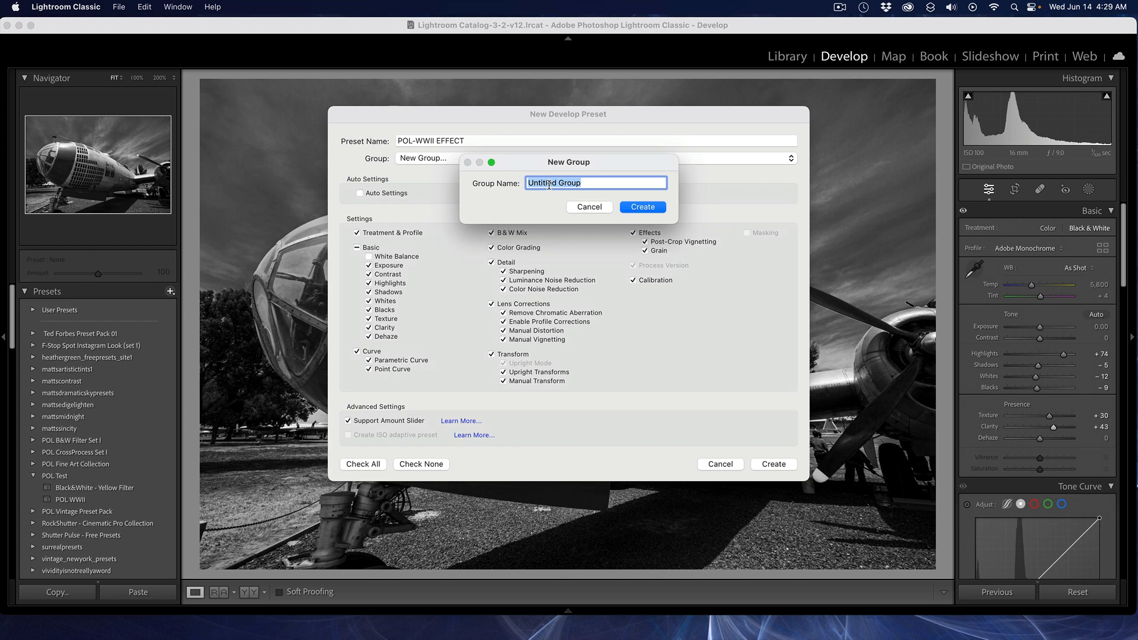
{"action": "type", "text": "POL-WWII"}
{"action": "left_click", "coordinate": [638, 209]}
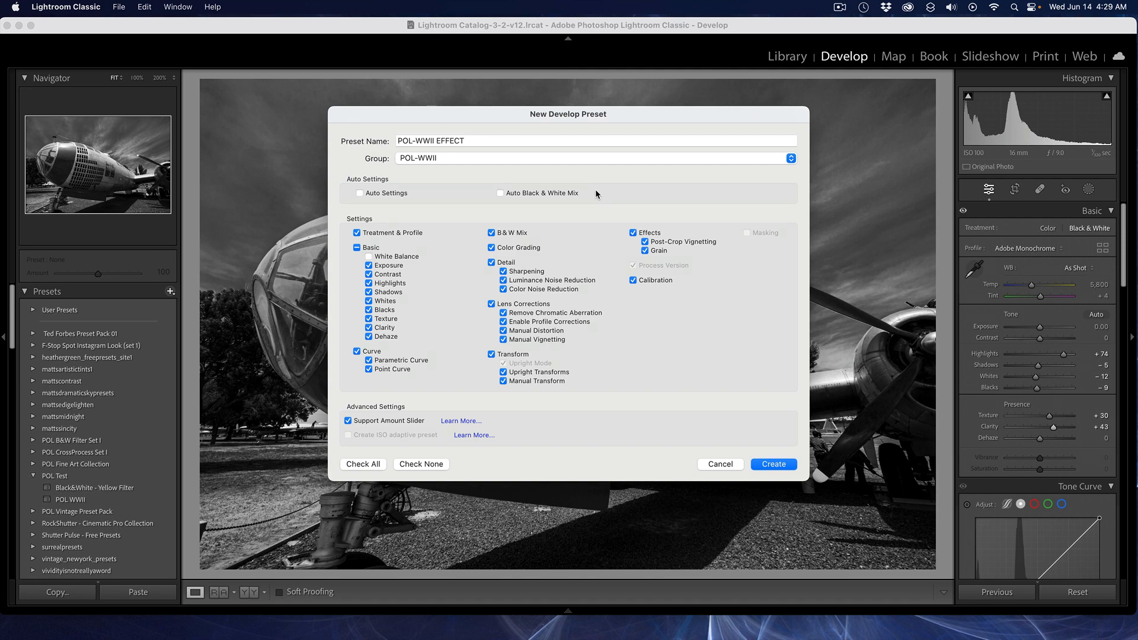
Step: Keep the Support Amount Slider option enabled and create the preset
{"action": "left_click", "coordinate": [347, 422]}
{"action": "left_click", "coordinate": [347, 422]}
{"action": "left_click", "coordinate": [777, 463]}
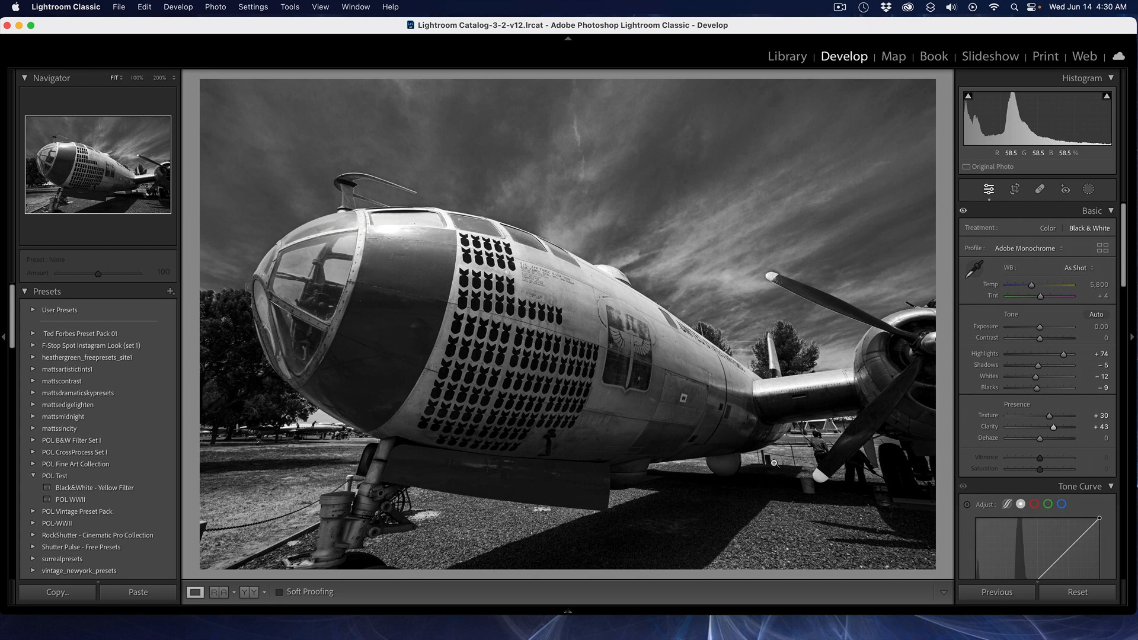
Step: Select another plane photo from the filmstrip and apply the POL-WWII EFFECT preset from the POL-WWII group
{"action": "mouse_move", "coordinate": [1115, 622]}
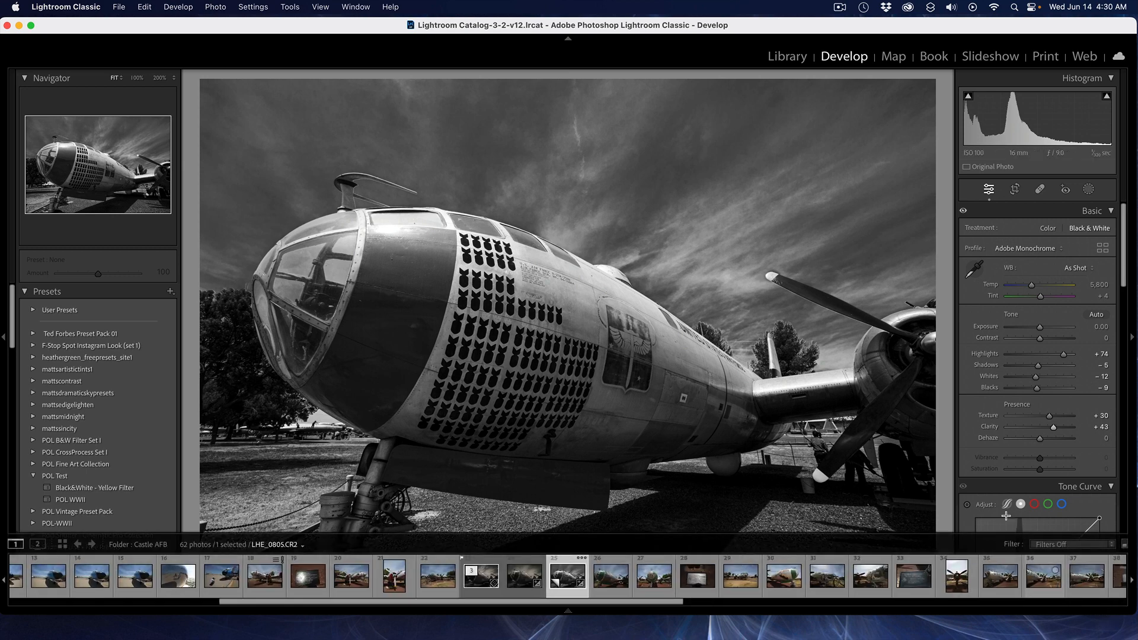
{"action": "left_click", "coordinate": [1074, 592]}
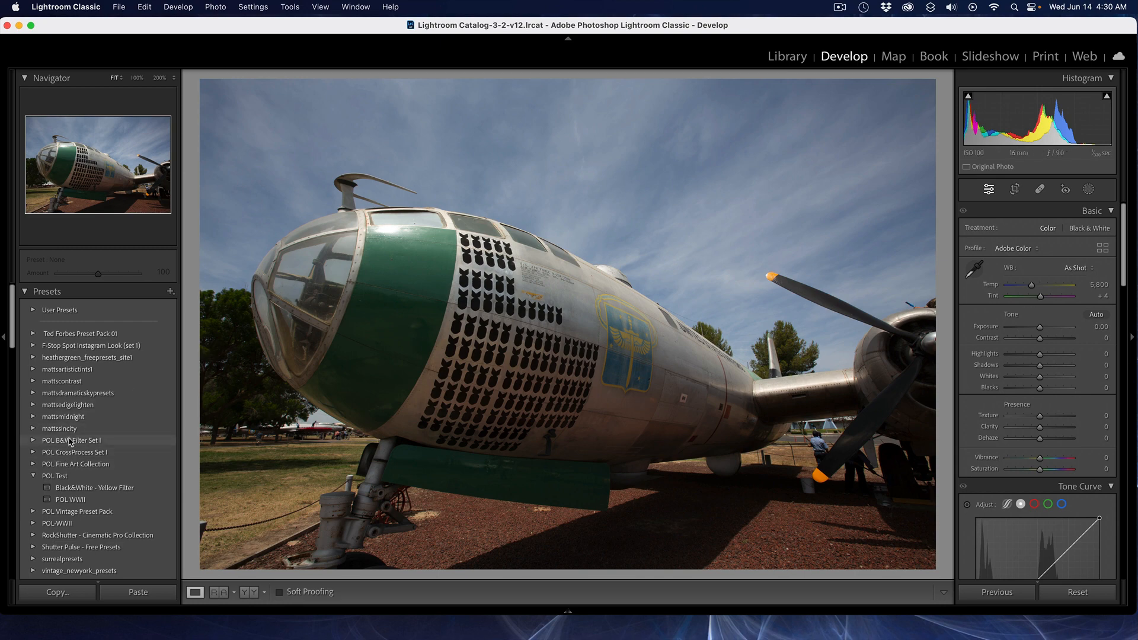
{"action": "left_click", "coordinate": [33, 524]}
{"action": "scroll", "coordinate": [81, 528], "scroll_direction": "down", "scroll_amount": 2}
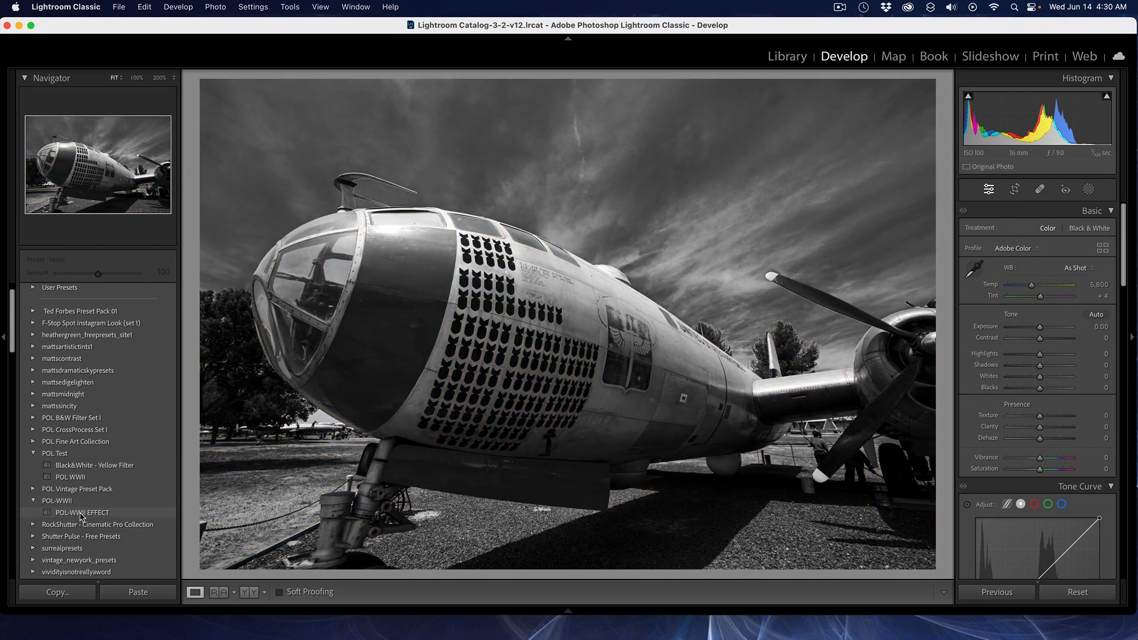
{"action": "left_click", "coordinate": [81, 513]}
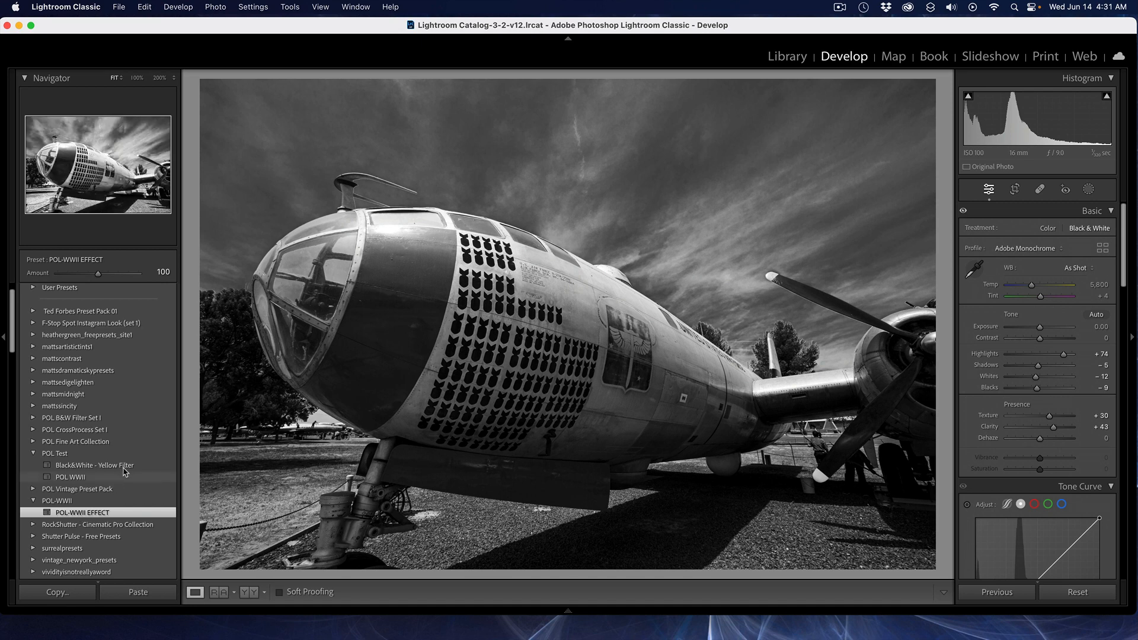
Step: Return to the Library grid view and select the red-nosed propeller plane photo LHE_0792
{"action": "left_click", "coordinate": [798, 55]}
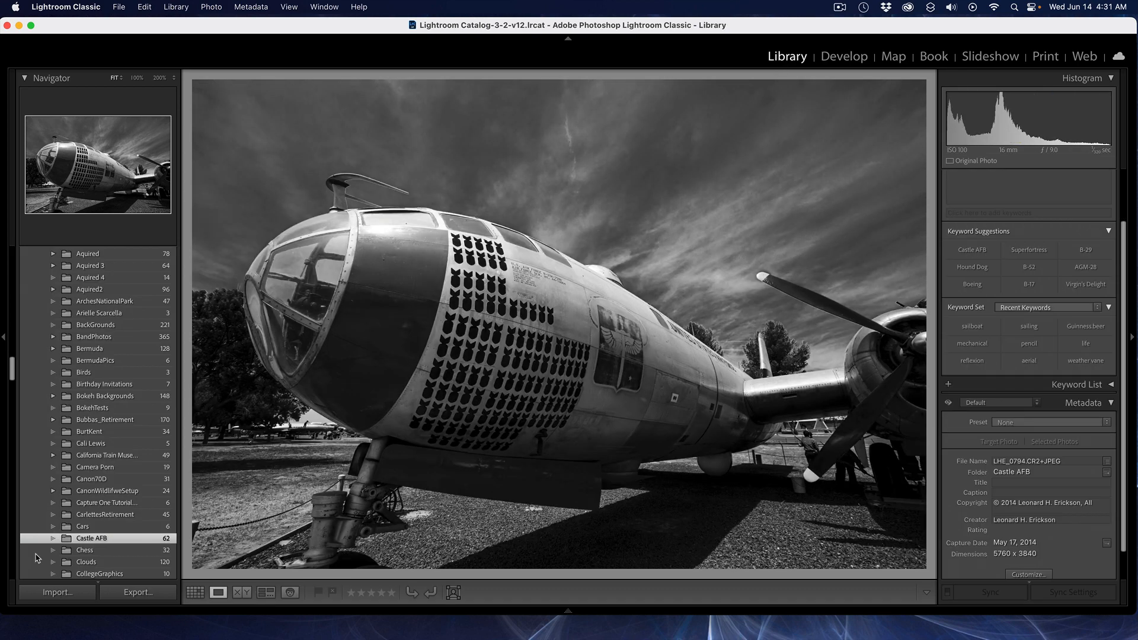
{"action": "left_click", "coordinate": [195, 598]}
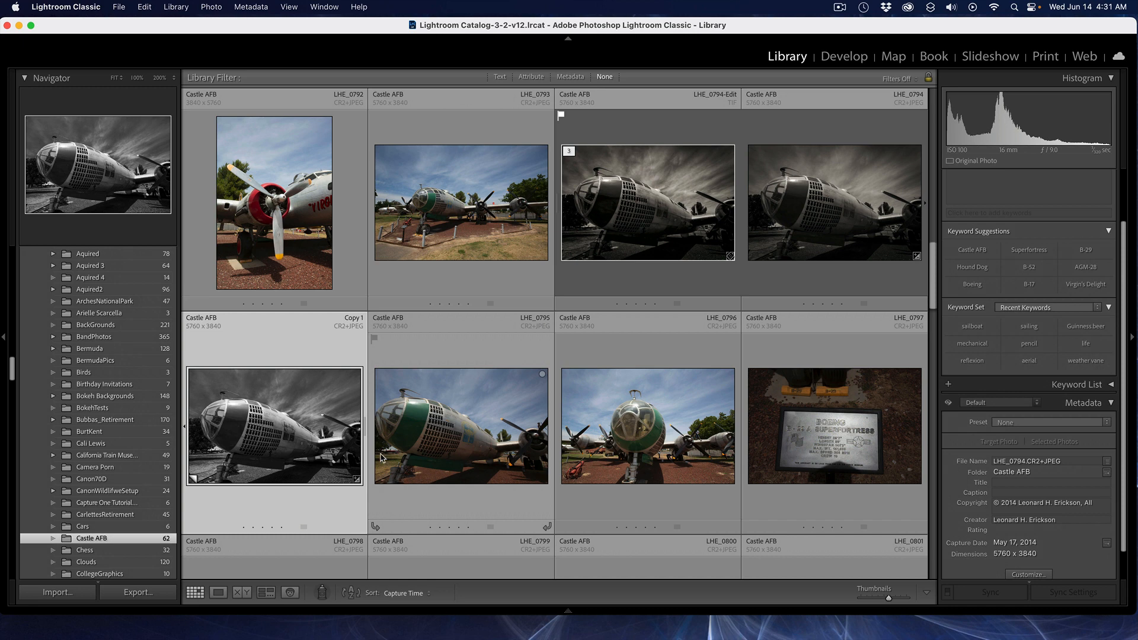
{"action": "left_click", "coordinate": [290, 248]}
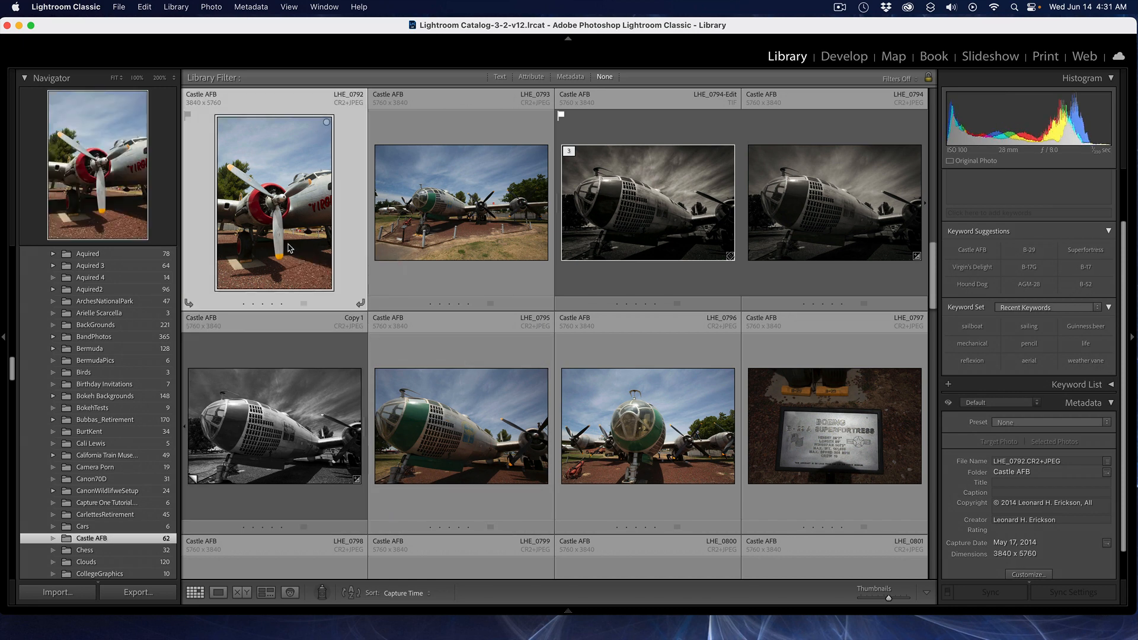
Step: In Develop, apply the POL-WWII EFFECT preset to the red-nosed plane photo and lower the preset amount to 95
{"action": "left_click", "coordinate": [859, 58]}
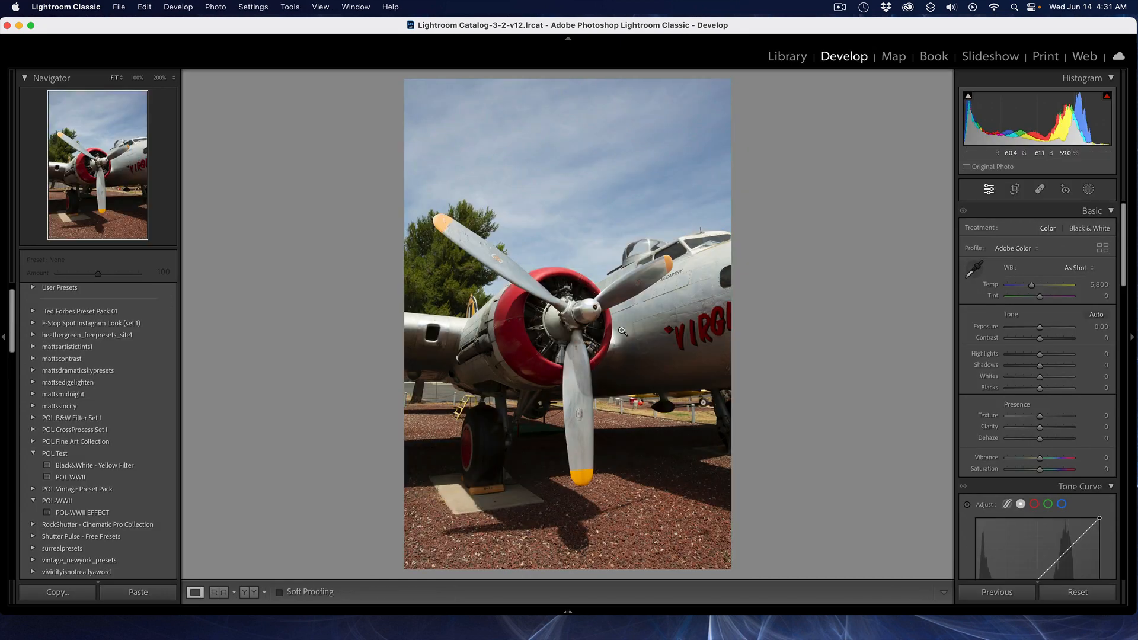
{"action": "left_click", "coordinate": [65, 478]}
{"action": "left_click", "coordinate": [77, 512]}
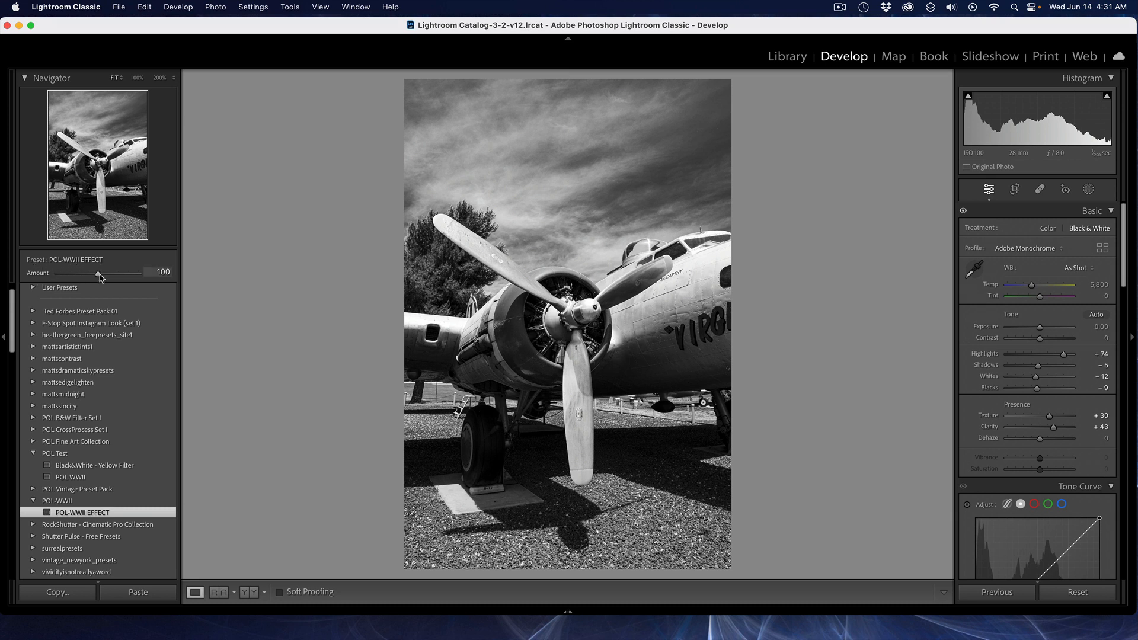
{"action": "mouse_move", "coordinate": [98, 276]}
{"action": "left_mouse_down"}
{"action": "mouse_move", "coordinate": [75, 280]}
{"action": "mouse_move", "coordinate": [114, 285]}
{"action": "mouse_move", "coordinate": [98, 287]}
{"action": "left_mouse_up"}
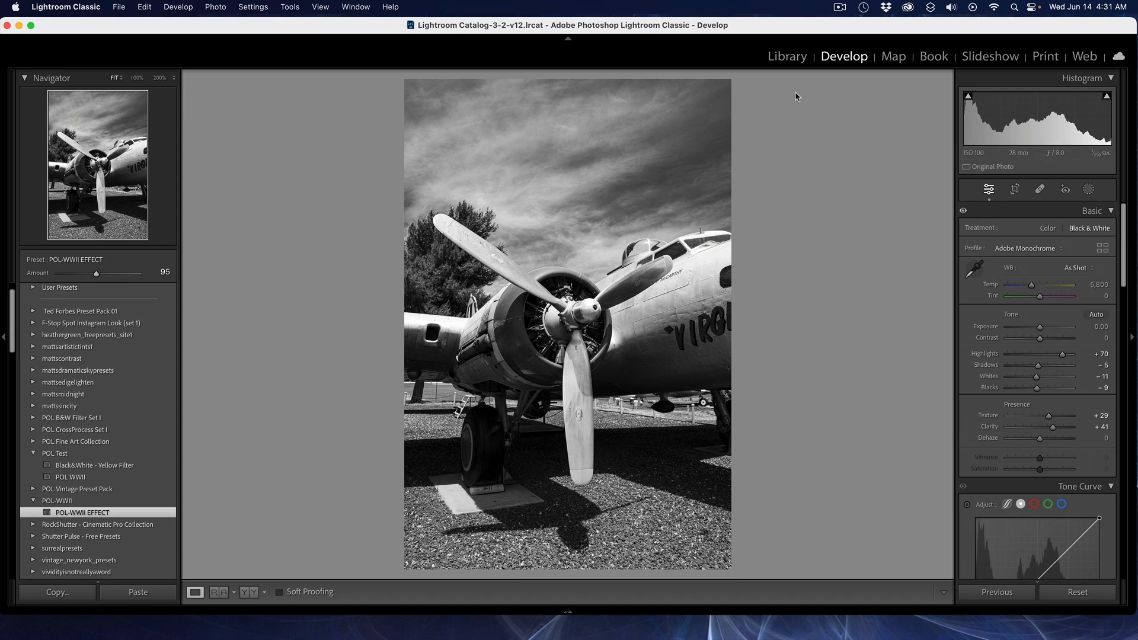
Step: Select the Virgin's Delight bomber photo LHE_0791 and apply the POL-WWII EFFECT preset to it in Develop
{"action": "left_click", "coordinate": [802, 57]}
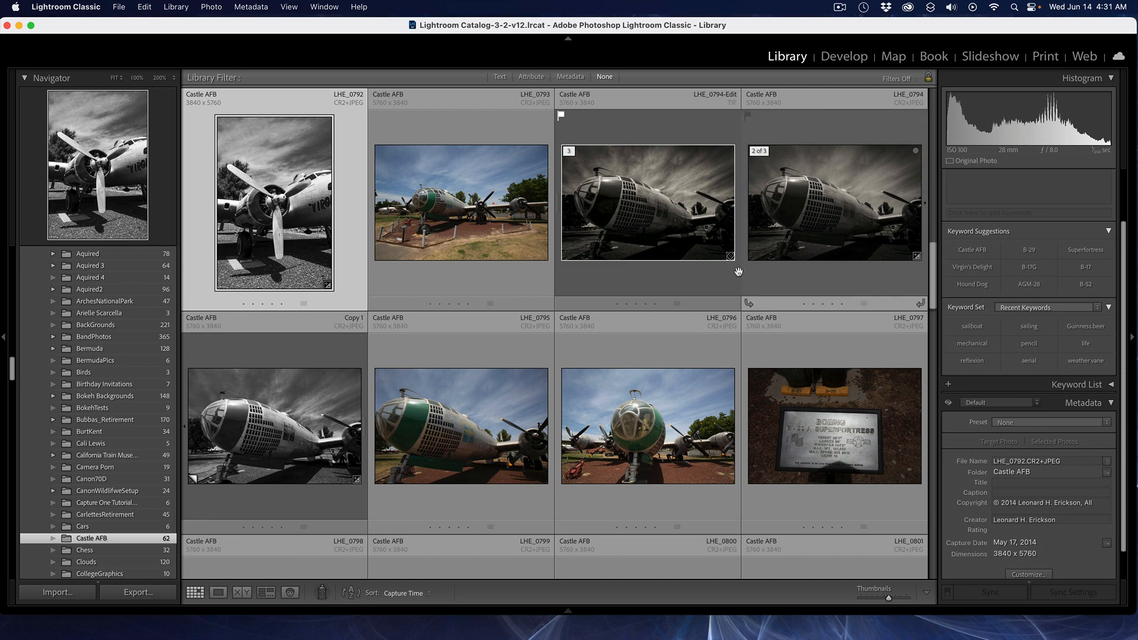
{"action": "scroll", "coordinate": [632, 363], "scroll_direction": "up", "scroll_amount": 2}
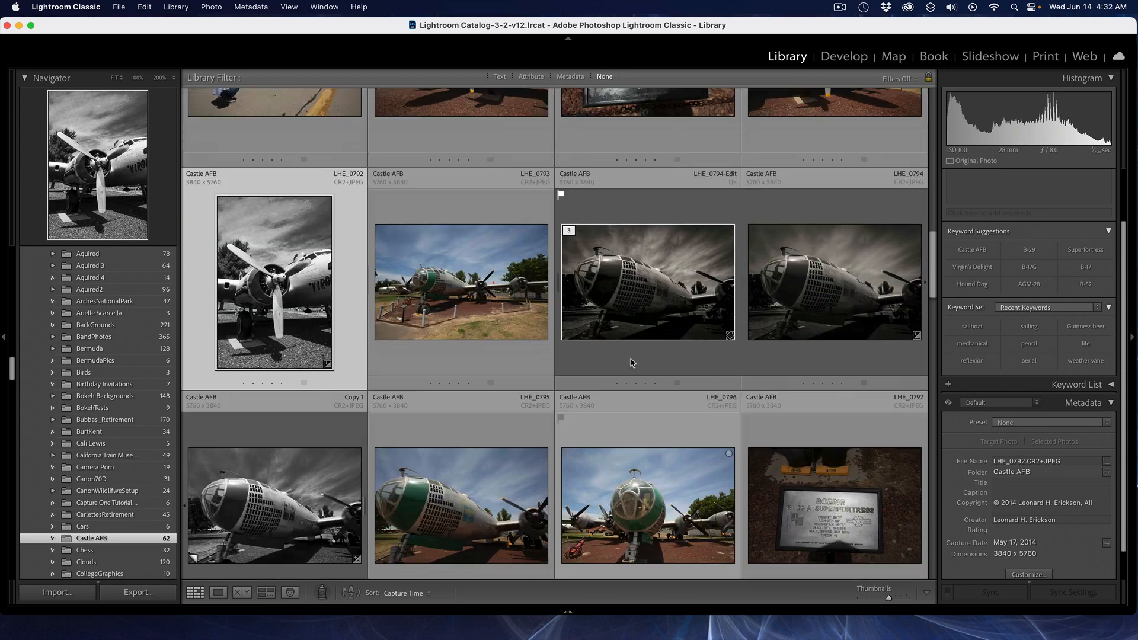
{"action": "scroll", "coordinate": [663, 343], "scroll_direction": "up", "scroll_amount": 4}
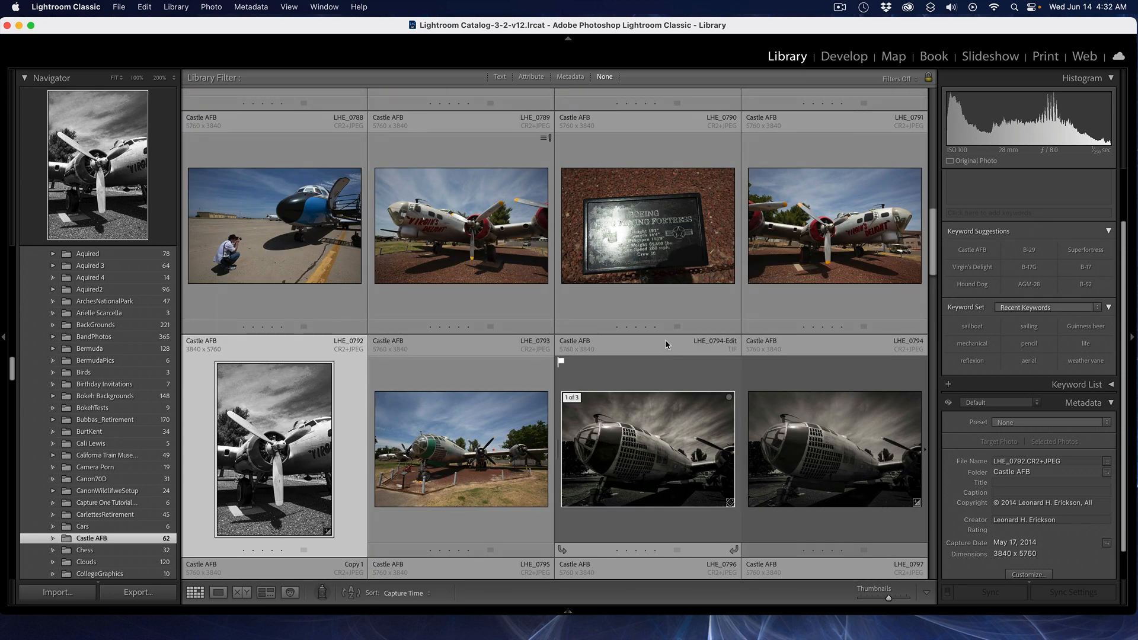
{"action": "left_click", "coordinate": [837, 197]}
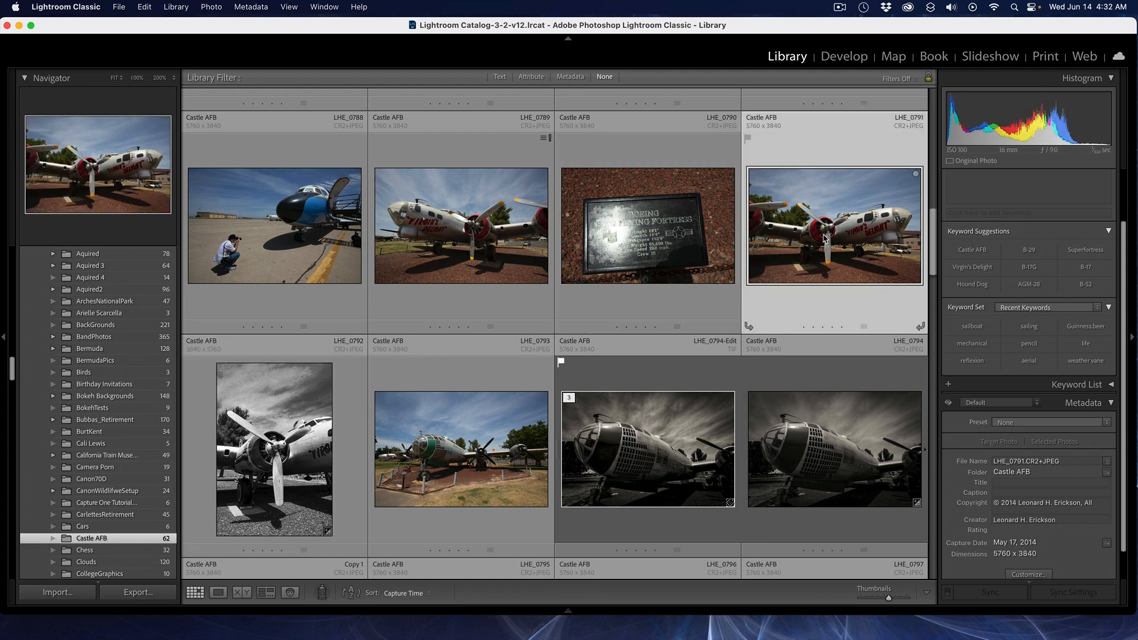
{"action": "left_click", "coordinate": [854, 54]}
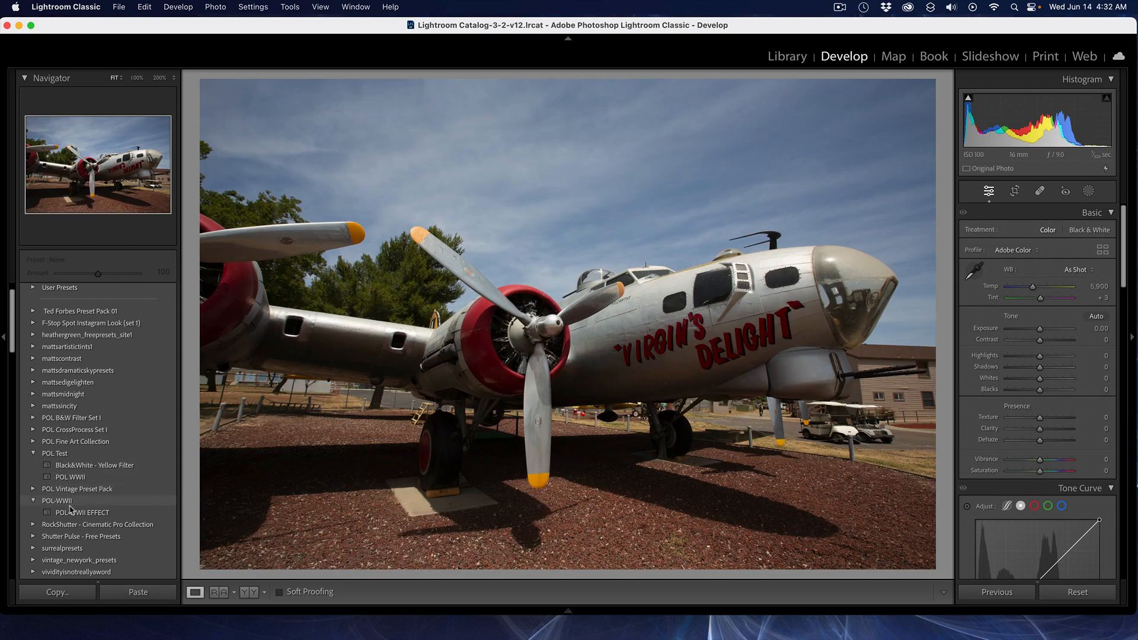
{"action": "left_click", "coordinate": [150, 514]}
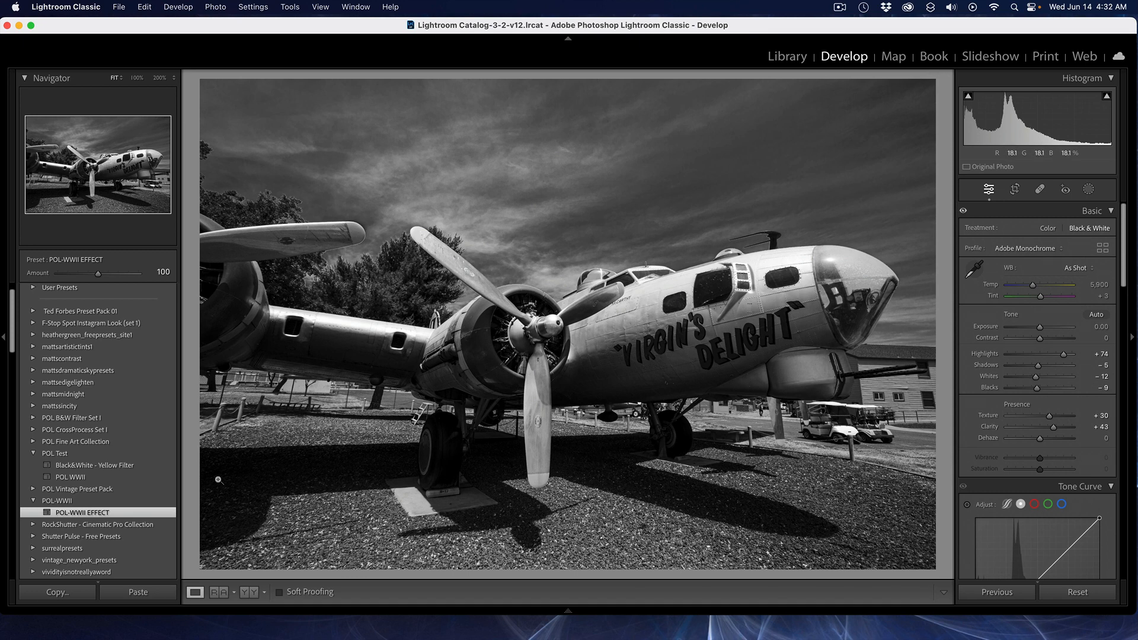
Step: Reveal the POL-WWII EFFECT preset file in Finder and compress POL-WWII EFFECT.xmp into a zip archive
{"action": "right_click", "coordinate": [91, 517]}
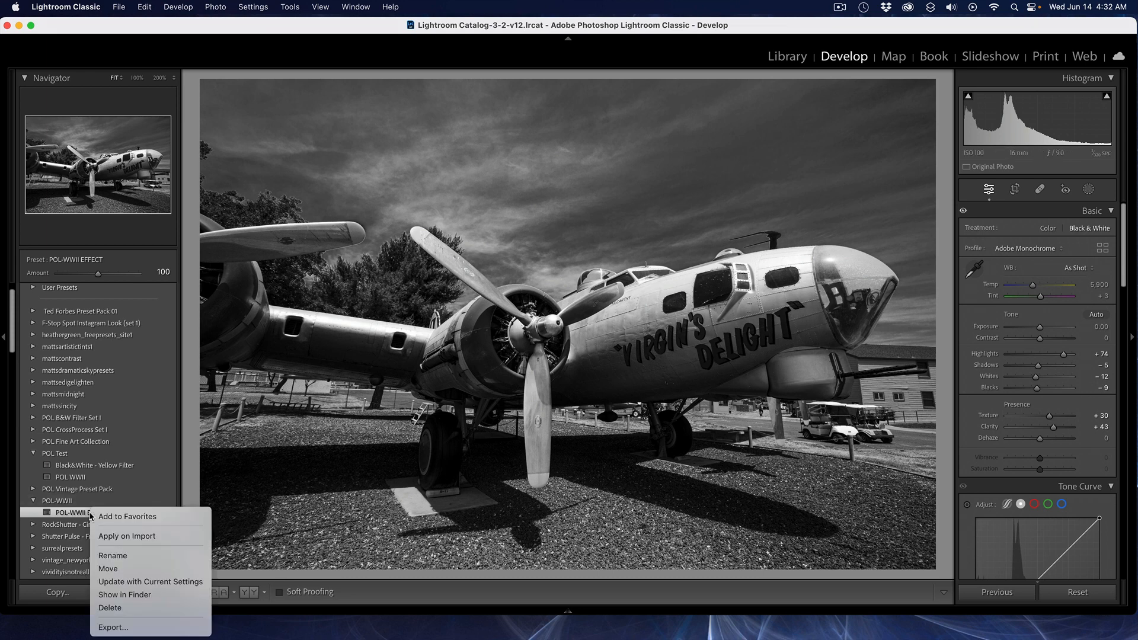
{"action": "left_click", "coordinate": [139, 597]}
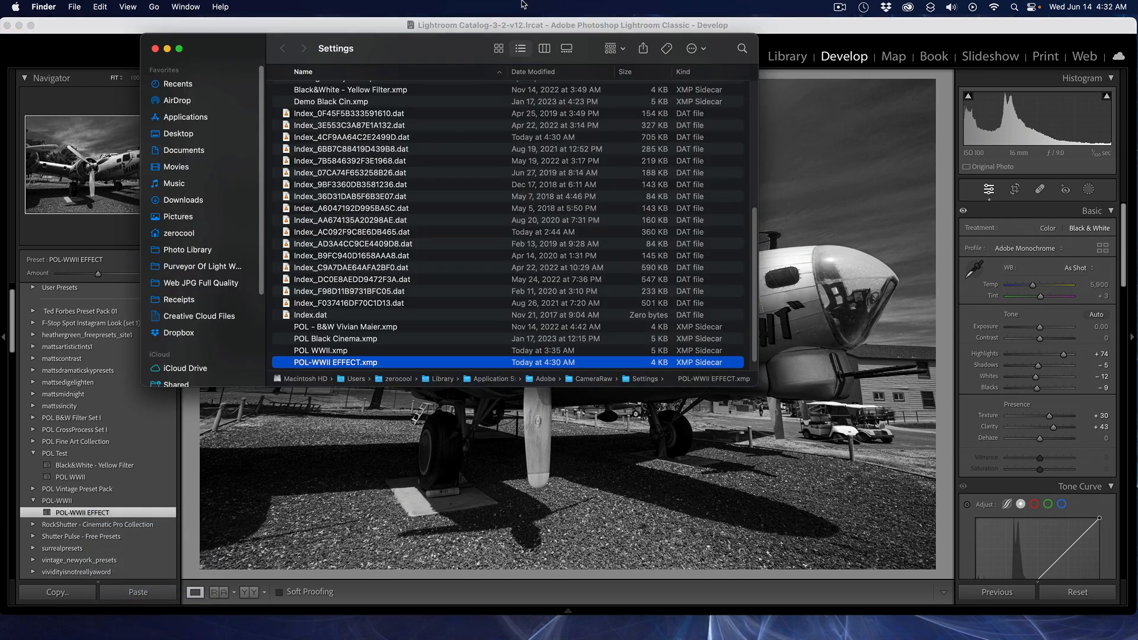
{"action": "left_click_drag", "start_coordinate": [461, 52], "coordinate": [657, 73]}
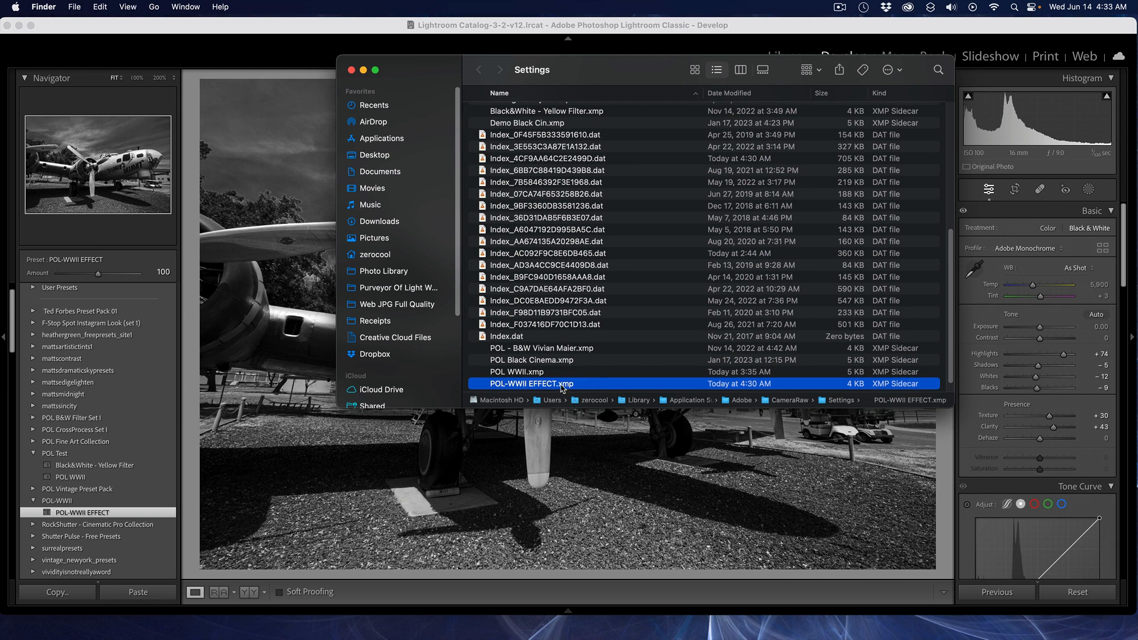
{"action": "scroll", "coordinate": [560, 384], "scroll_direction": "down", "scroll_amount": 1}
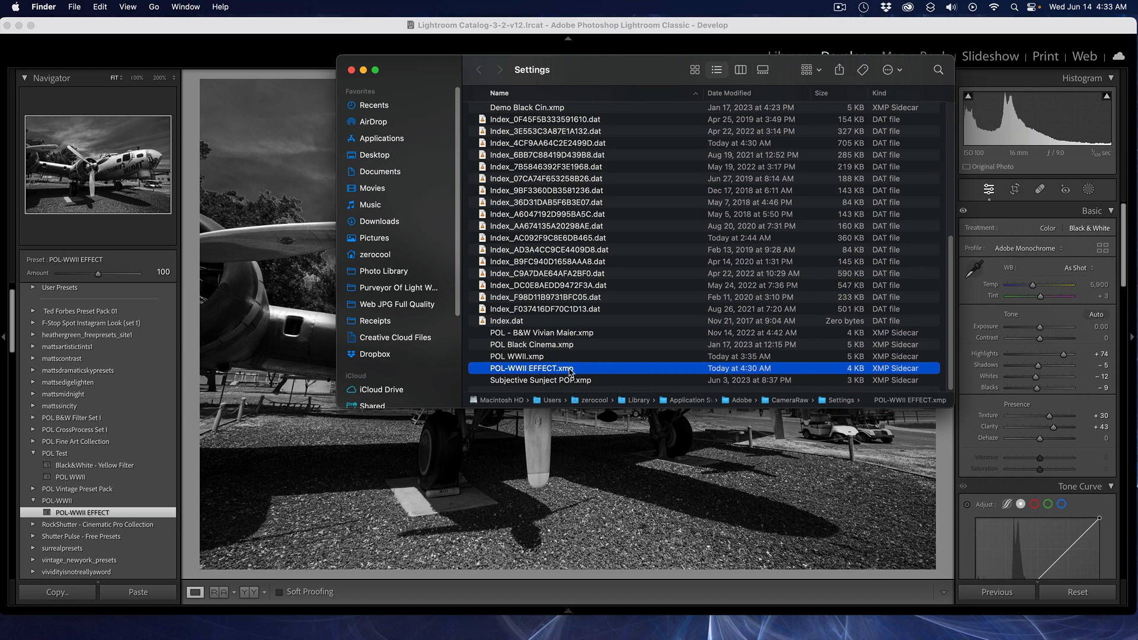
{"action": "right_click", "coordinate": [570, 370]}
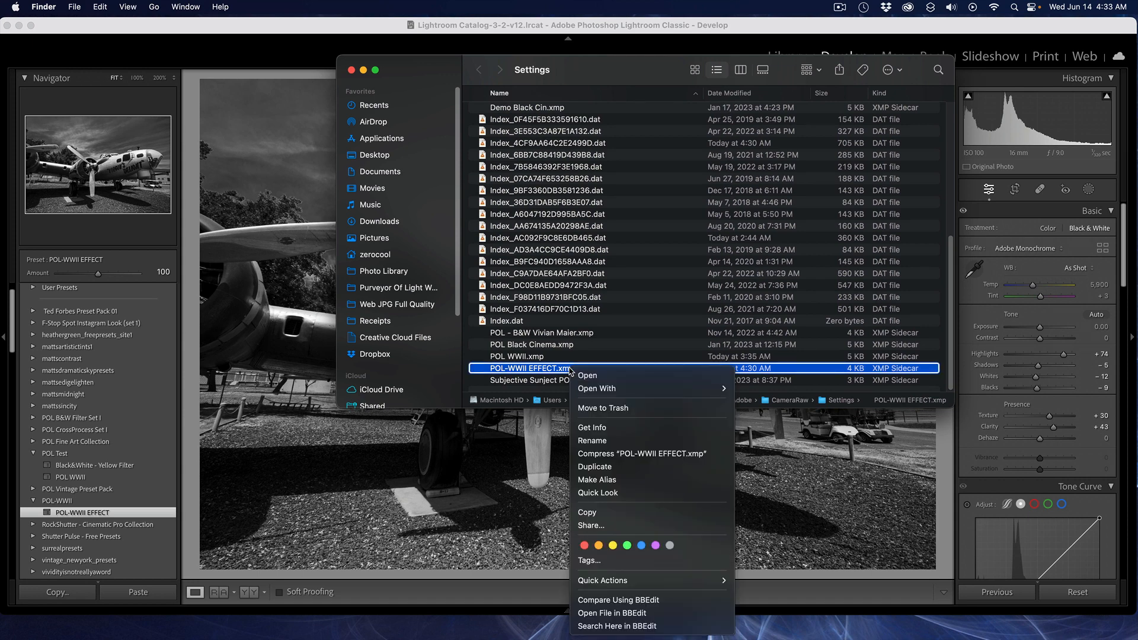
{"action": "left_click", "coordinate": [651, 459]}
{"action": "scroll", "coordinate": [601, 384], "scroll_direction": "down", "scroll_amount": 1}
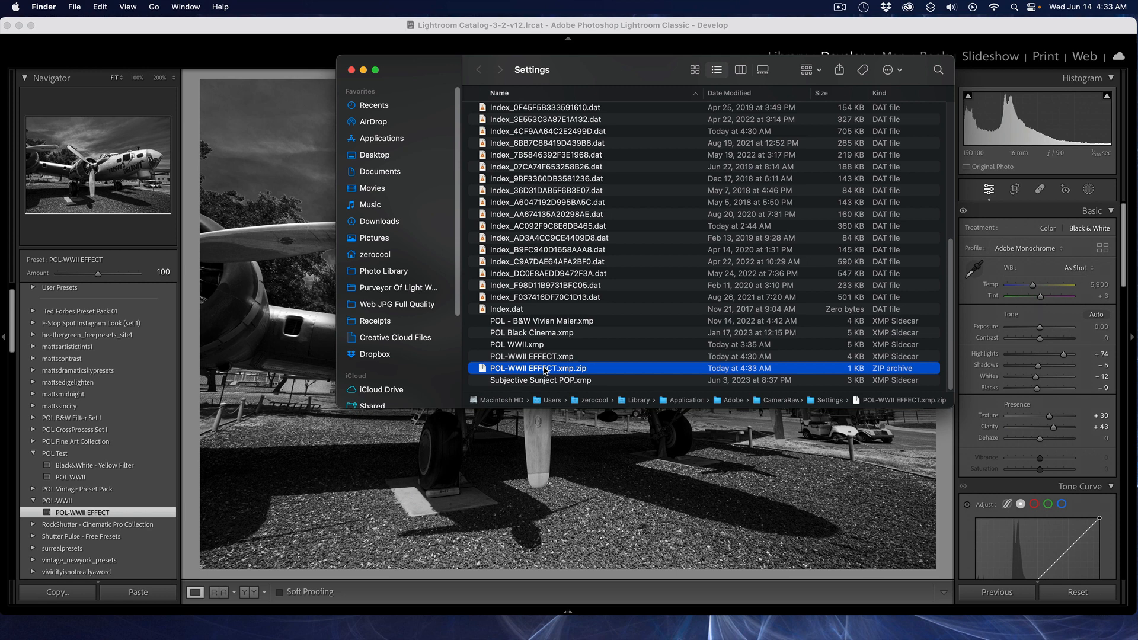
Step: Move the POL-WWII EFFECT.xmp.zip archive to the Desktop and close the Finder window
{"action": "left_click_drag", "start_coordinate": [545, 371], "coordinate": [385, 158]}
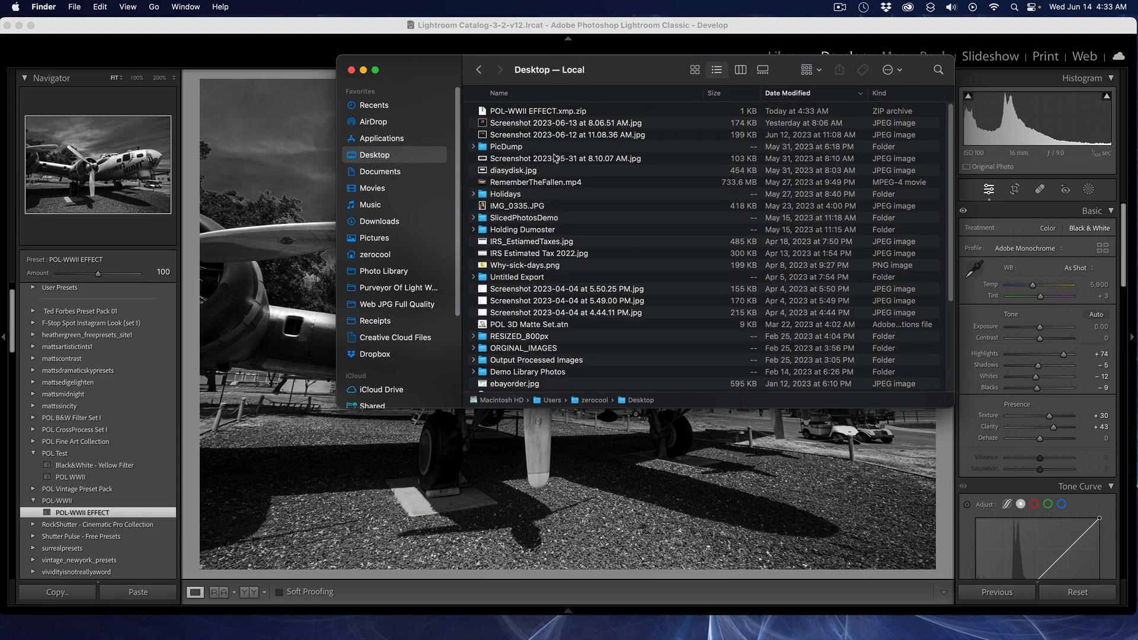
{"action": "left_click", "coordinate": [556, 113]}
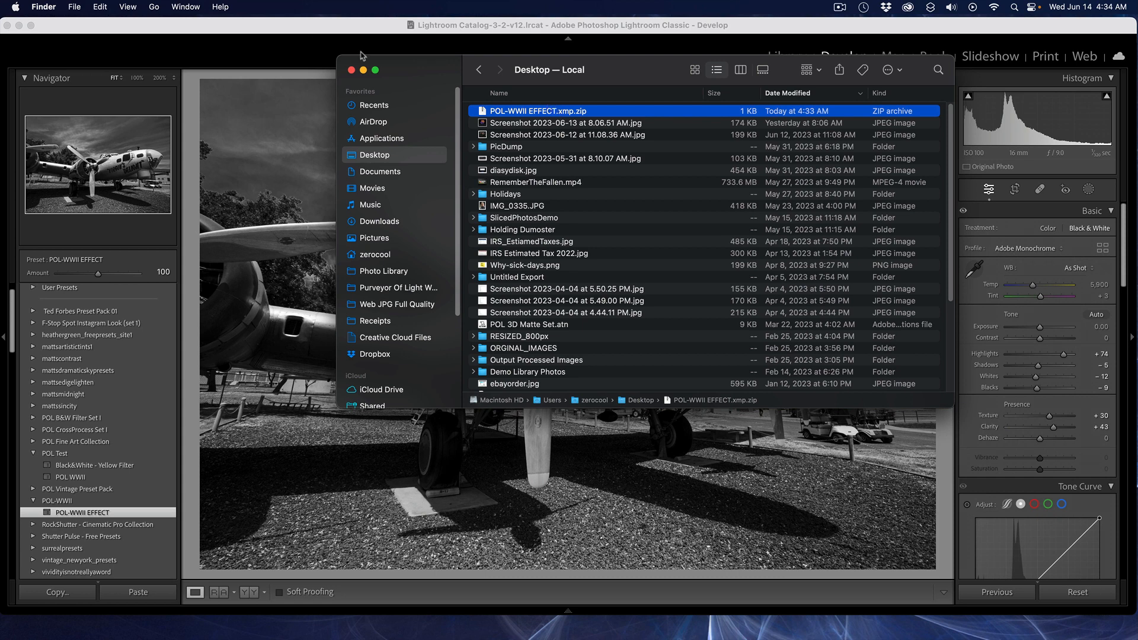
{"action": "left_click", "coordinate": [350, 71]}
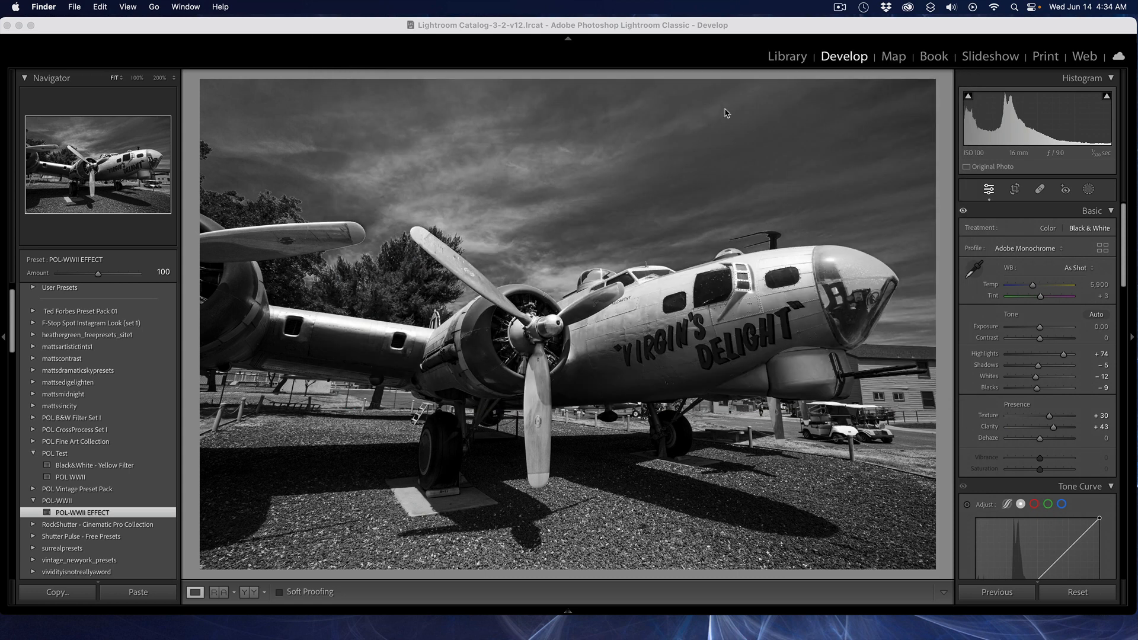
Step: In the Library grid, find and open the white cargo plane photo LHE_0777 in loupe view
{"action": "left_click", "coordinate": [787, 58]}
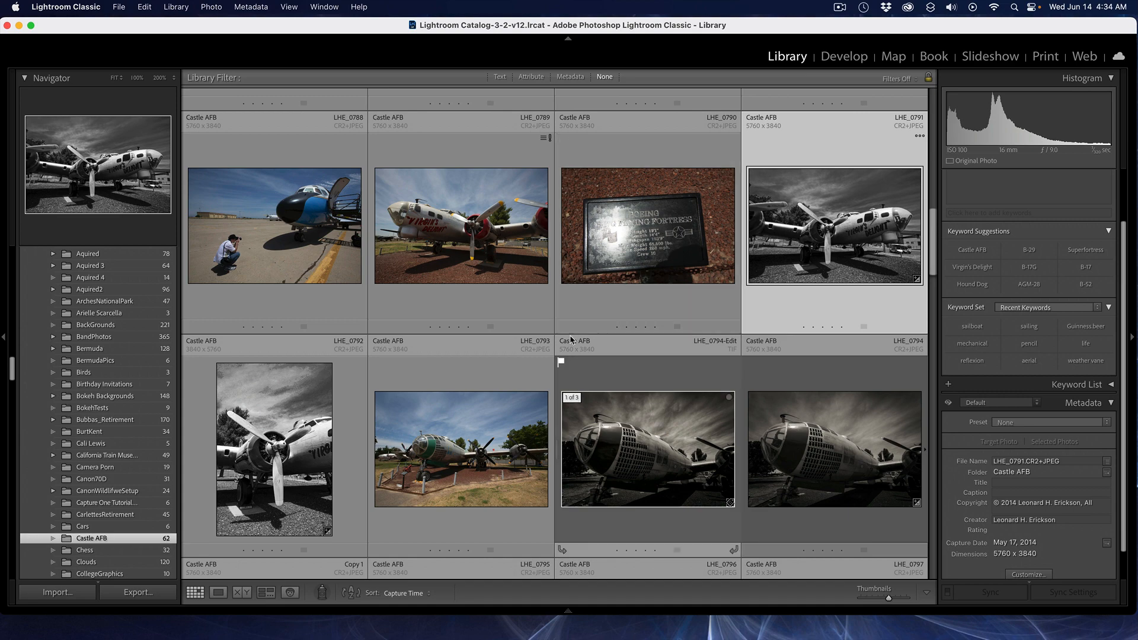
{"action": "scroll", "coordinate": [571, 339], "scroll_direction": "up", "scroll_amount": 5}
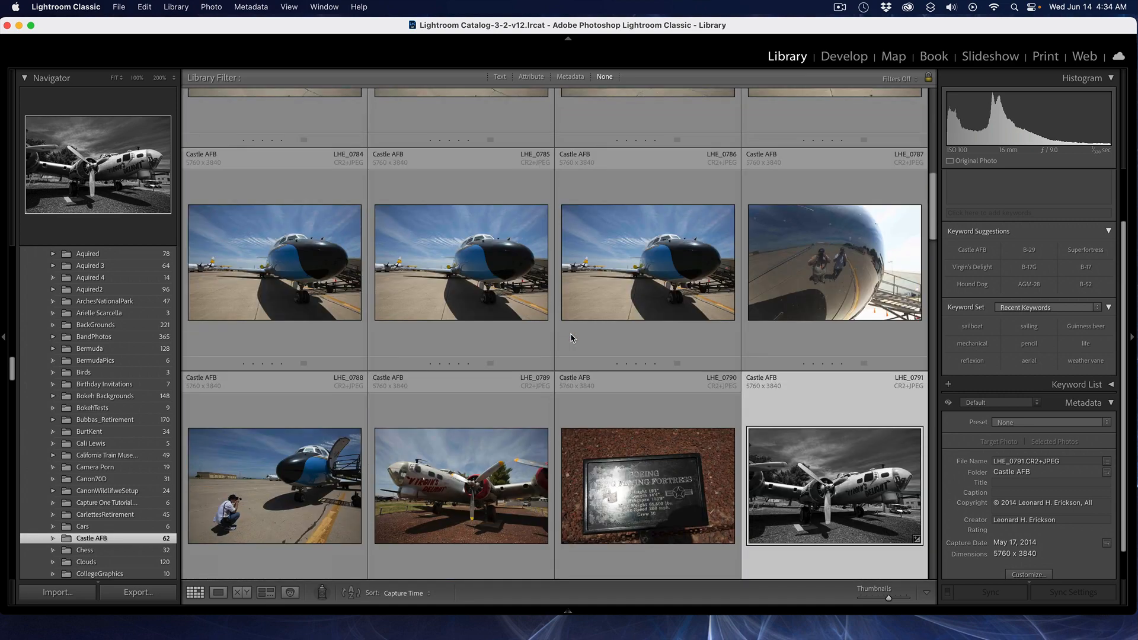
{"action": "scroll", "coordinate": [571, 338], "scroll_direction": "up", "scroll_amount": 4}
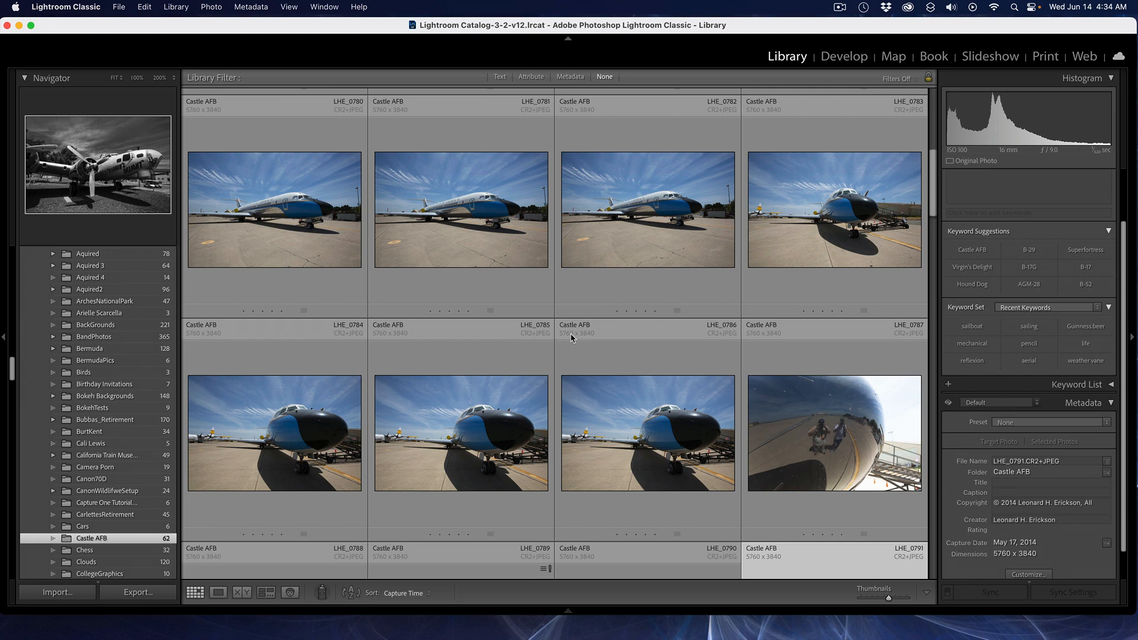
{"action": "scroll", "coordinate": [313, 255], "scroll_direction": "up", "scroll_amount": 3}
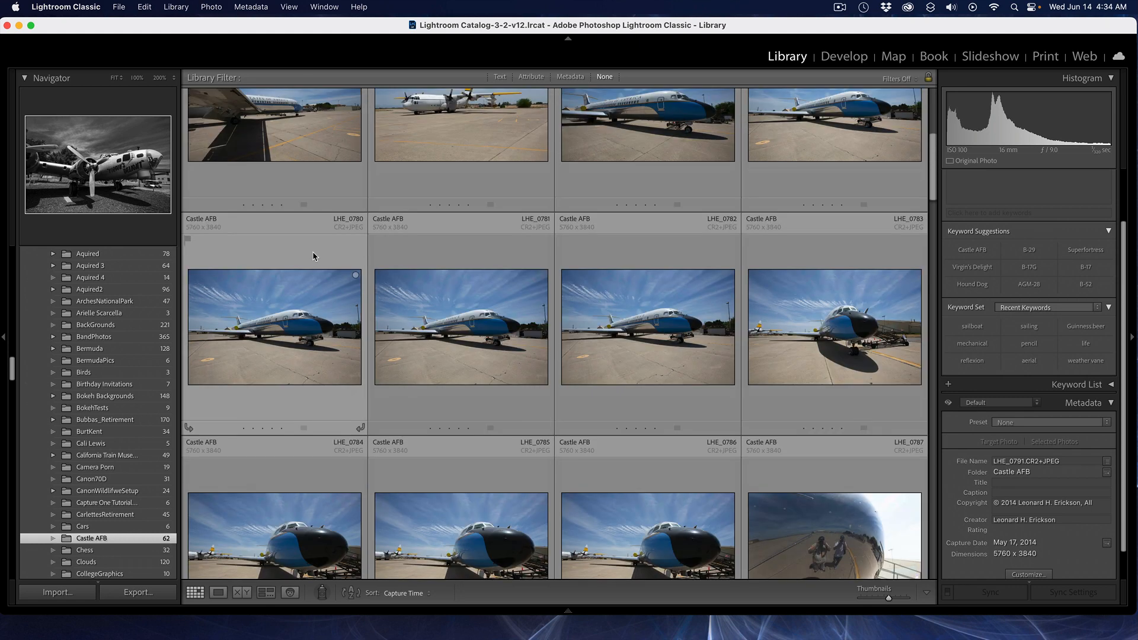
{"action": "scroll", "coordinate": [313, 257], "scroll_direction": "up", "scroll_amount": 5}
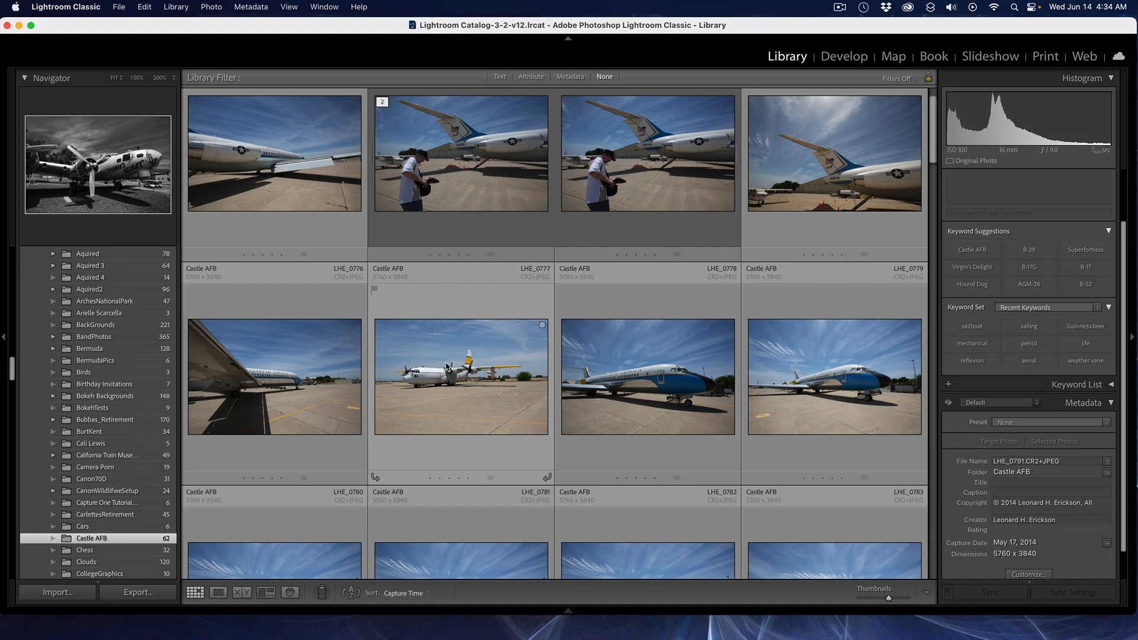
{"action": "double_click", "coordinate": [447, 367]}
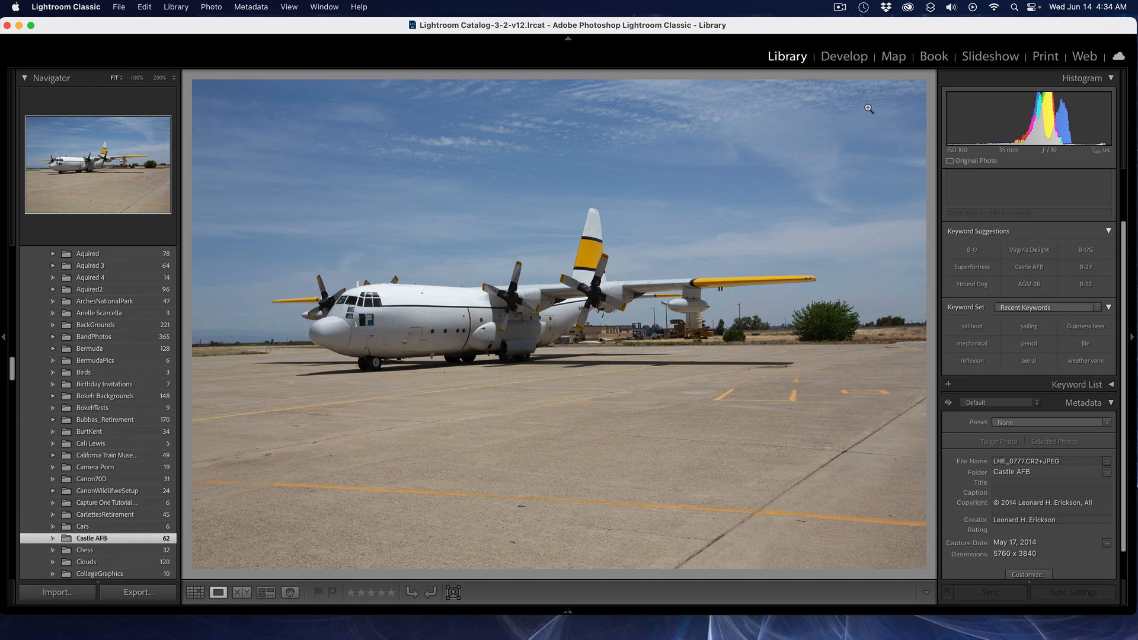
Step: Try the POL-WWII EFFECT preset on the cargo plane photo in Develop, then reset its develop settings
{"action": "left_click", "coordinate": [847, 62]}
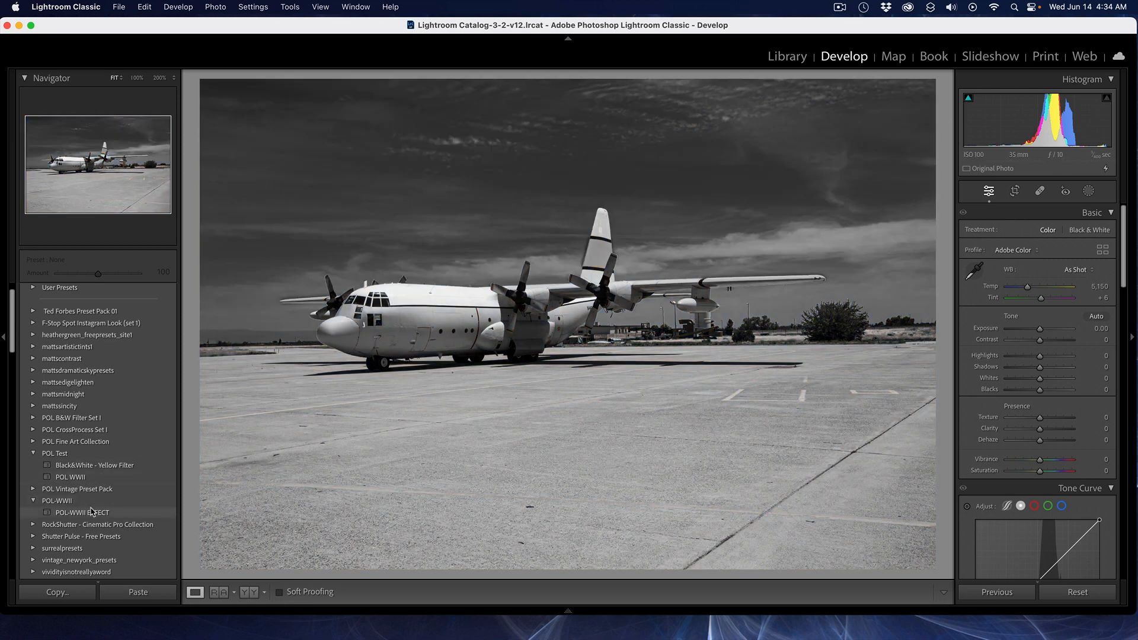
{"action": "left_click", "coordinate": [90, 512]}
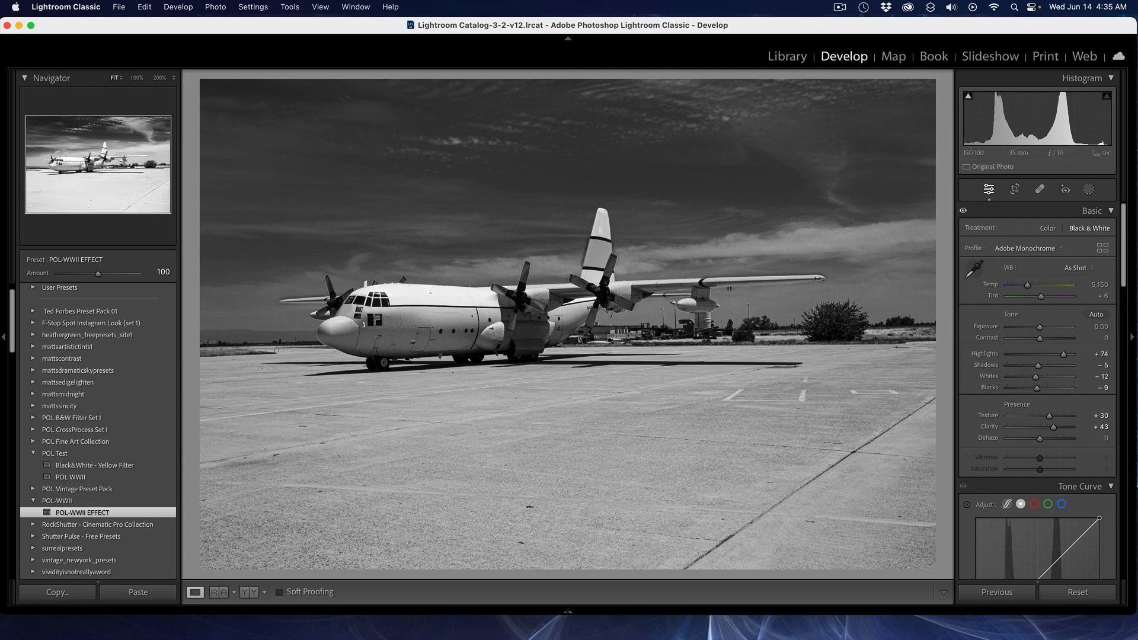
{"action": "mouse_move", "coordinate": [1114, 614]}
{"action": "left_click", "coordinate": [1065, 593]}
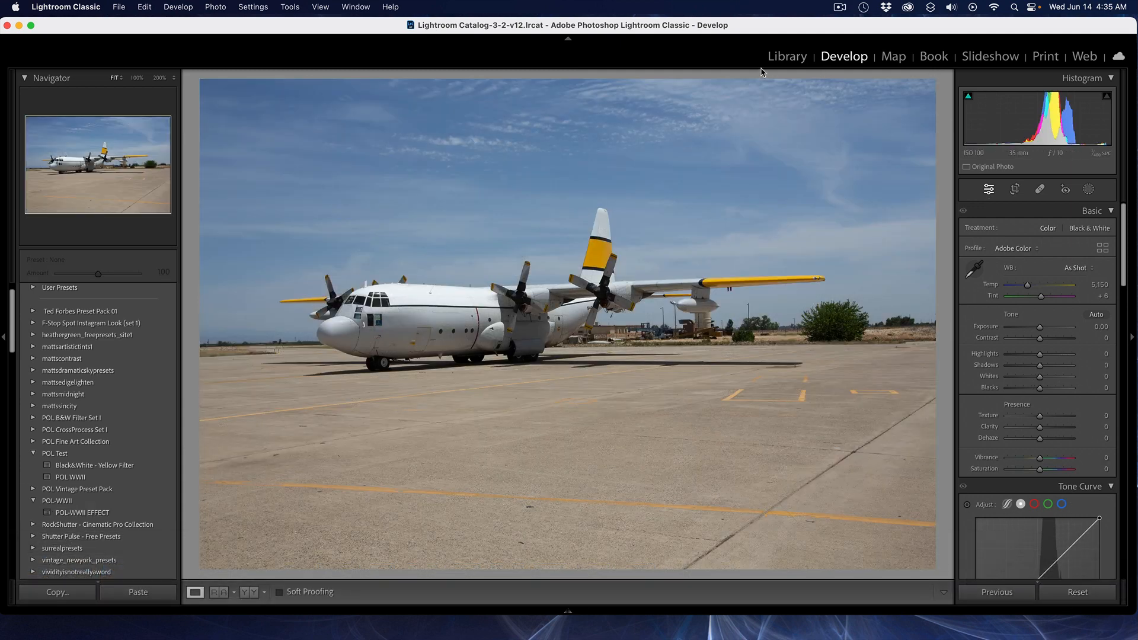
Step: Switch back to the Library module
{"action": "left_click", "coordinate": [787, 56]}
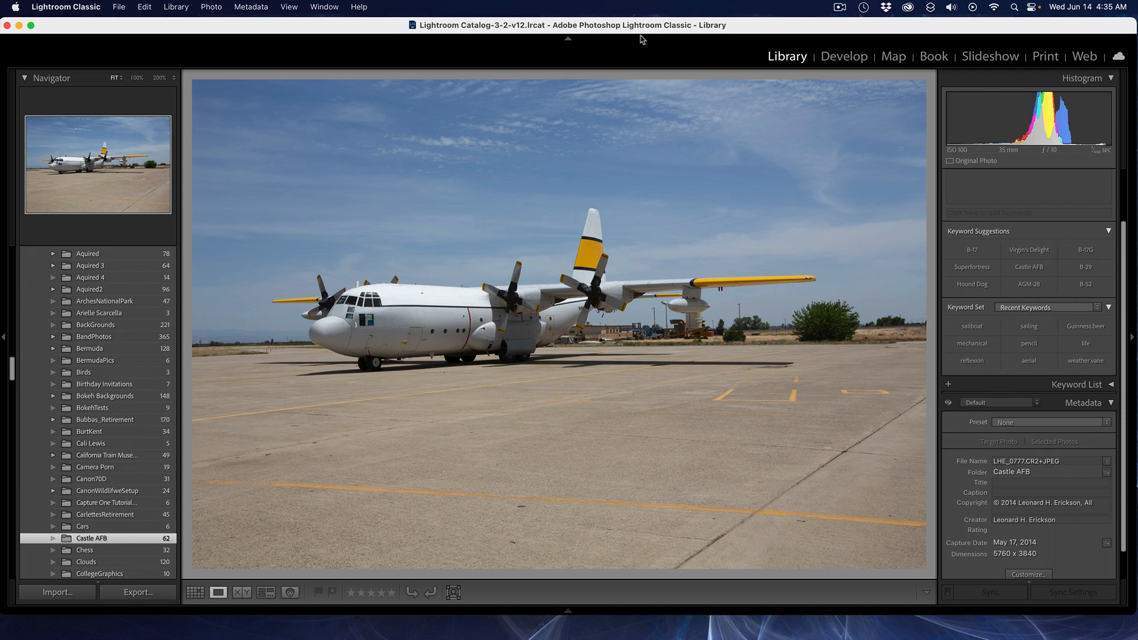
{"action": "left_click", "coordinate": [839, 7]}
{"action": "left_click", "coordinate": [844, 38]}
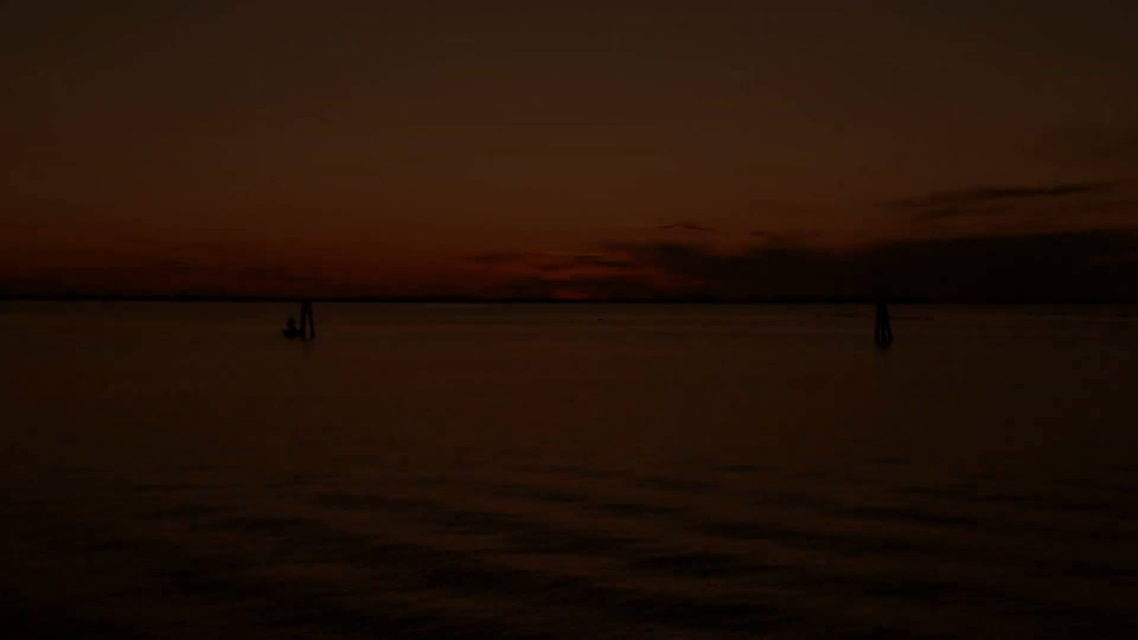